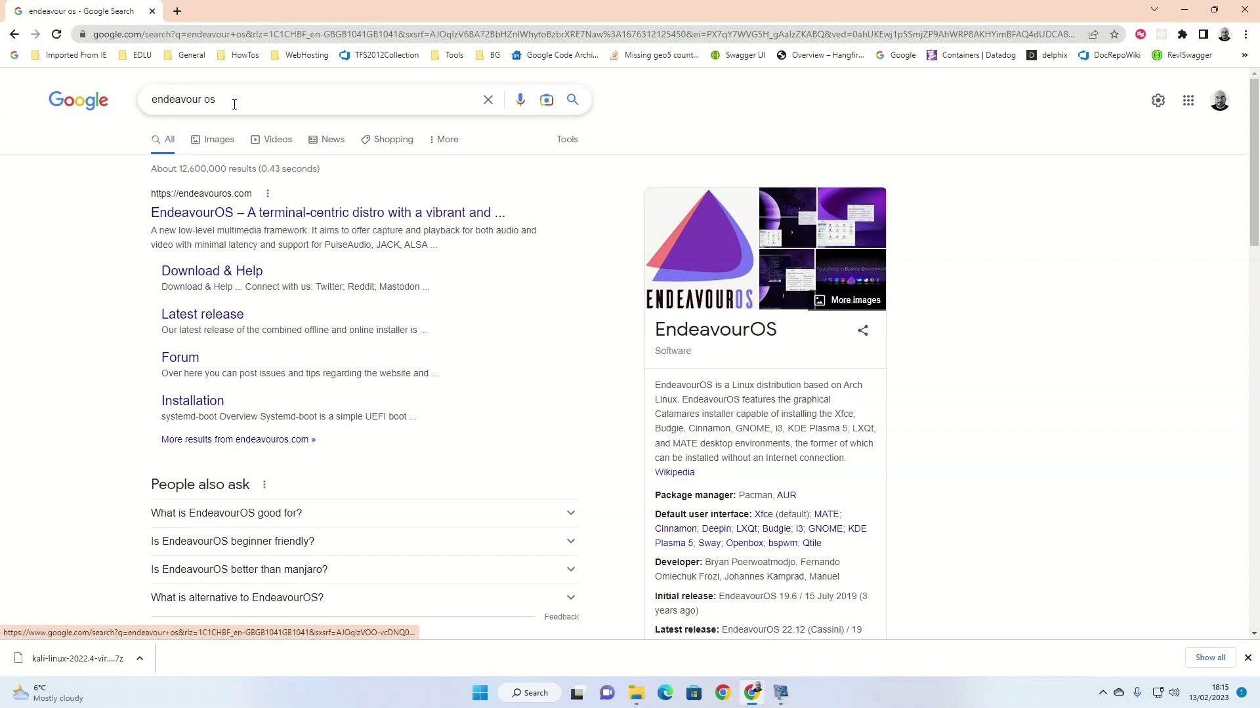
Open the official endeavouros.com site from the 'endeavour os' Google results.
drag(233, 100, 128, 98)
click(98, 193)
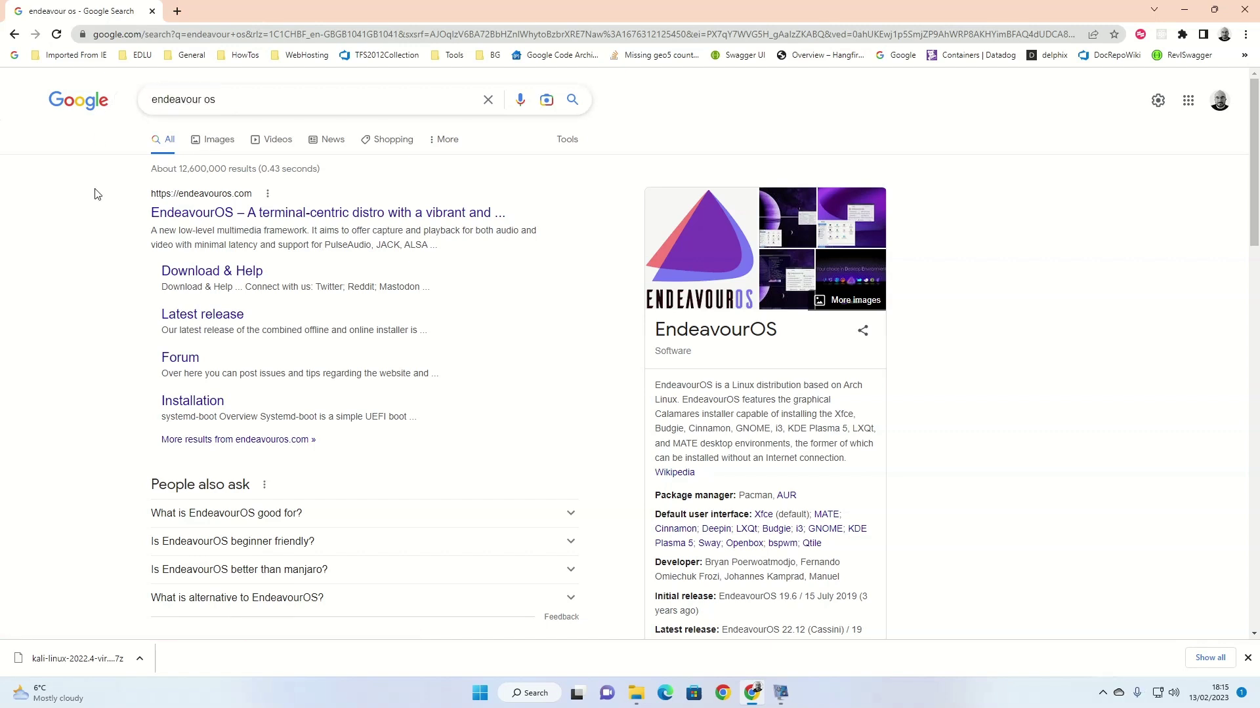
click(210, 196)
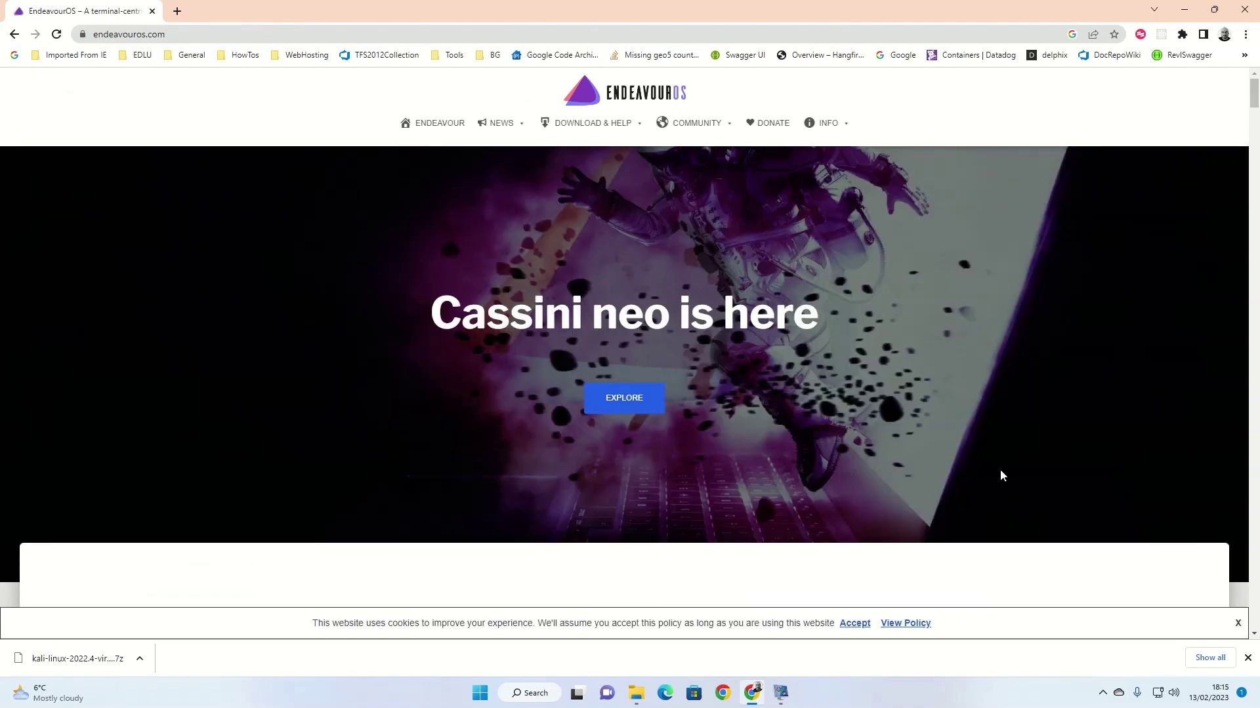
Accept the cookie notice, then scroll through the EndeavourOS home page and back to the top.
click(855, 624)
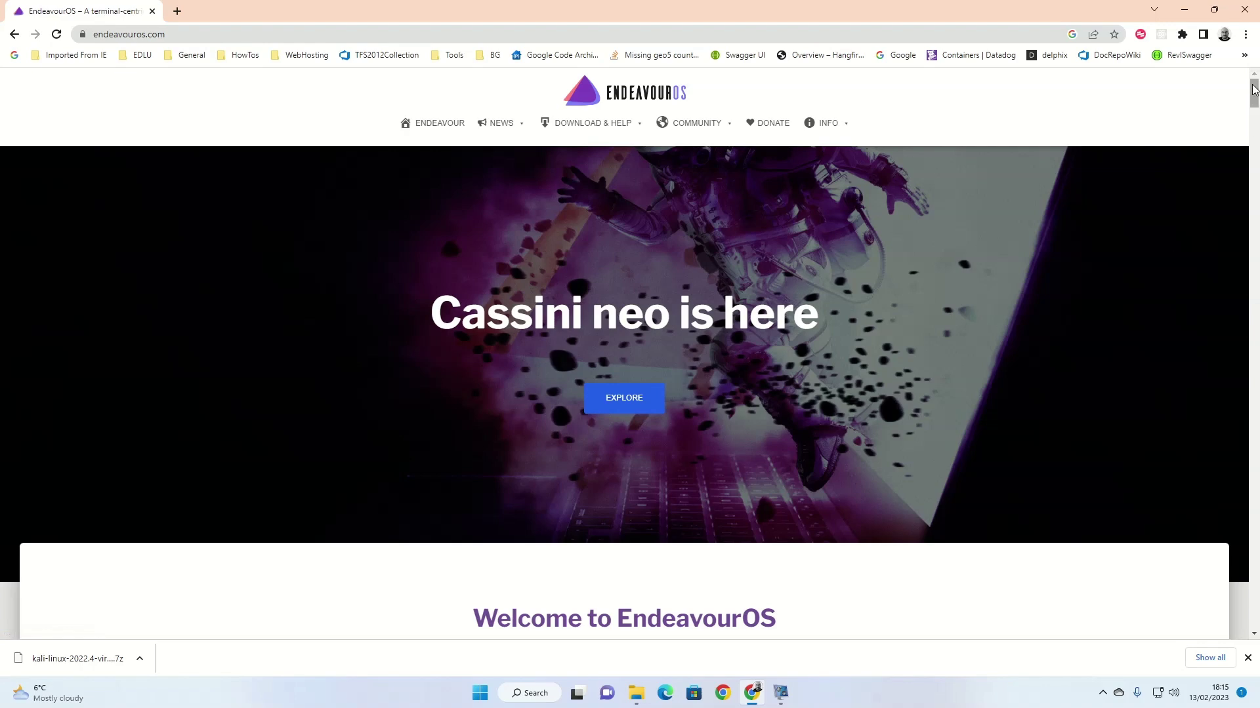
drag(1253, 90, 1254, 120)
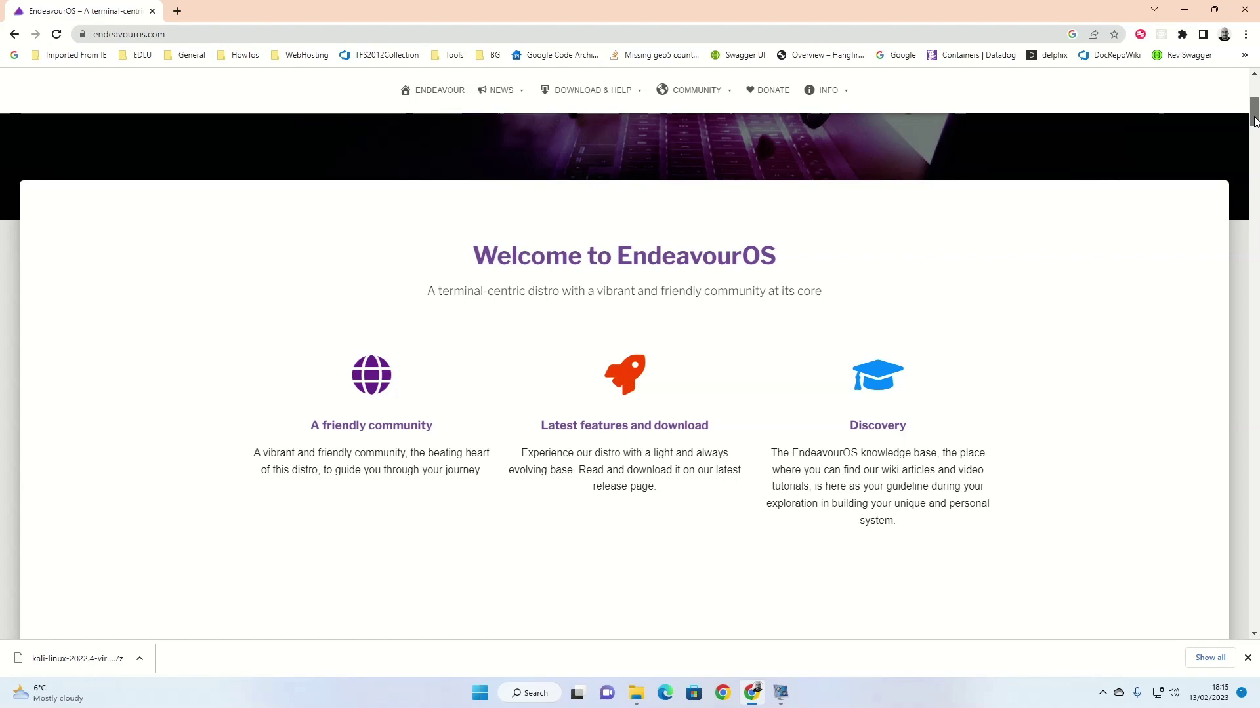
drag(1254, 120, 1254, 176)
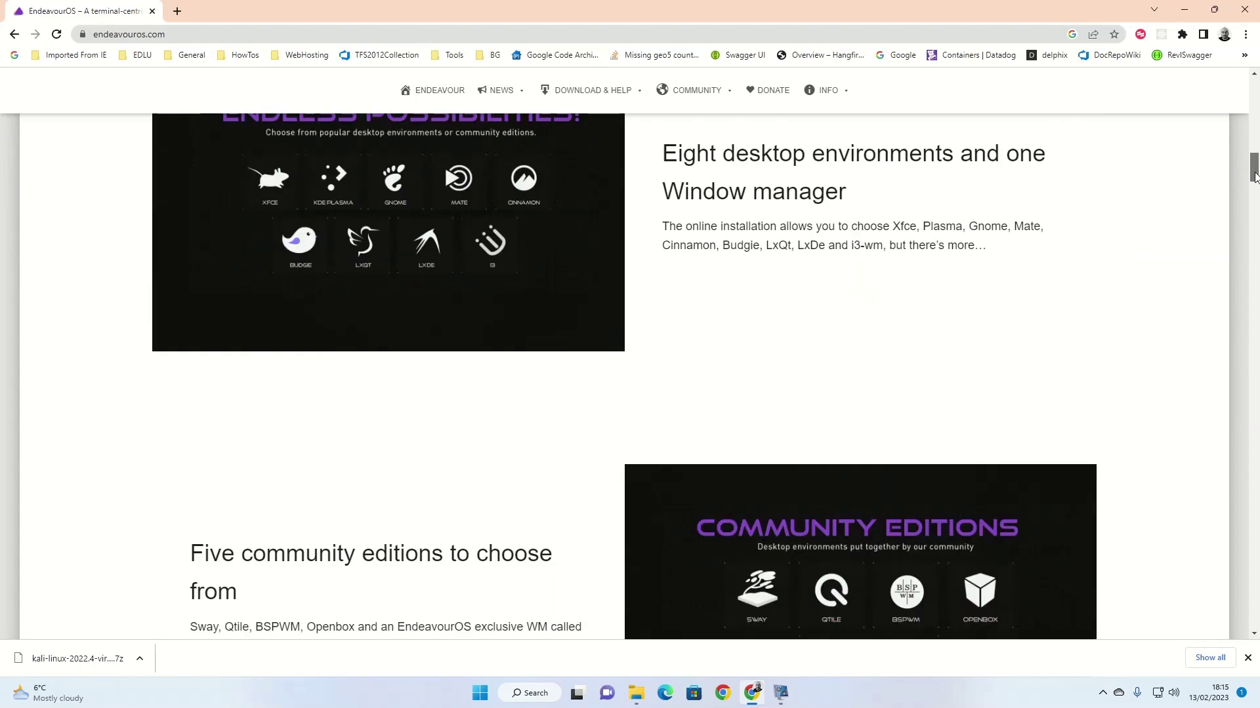
drag(1255, 176, 1255, 172)
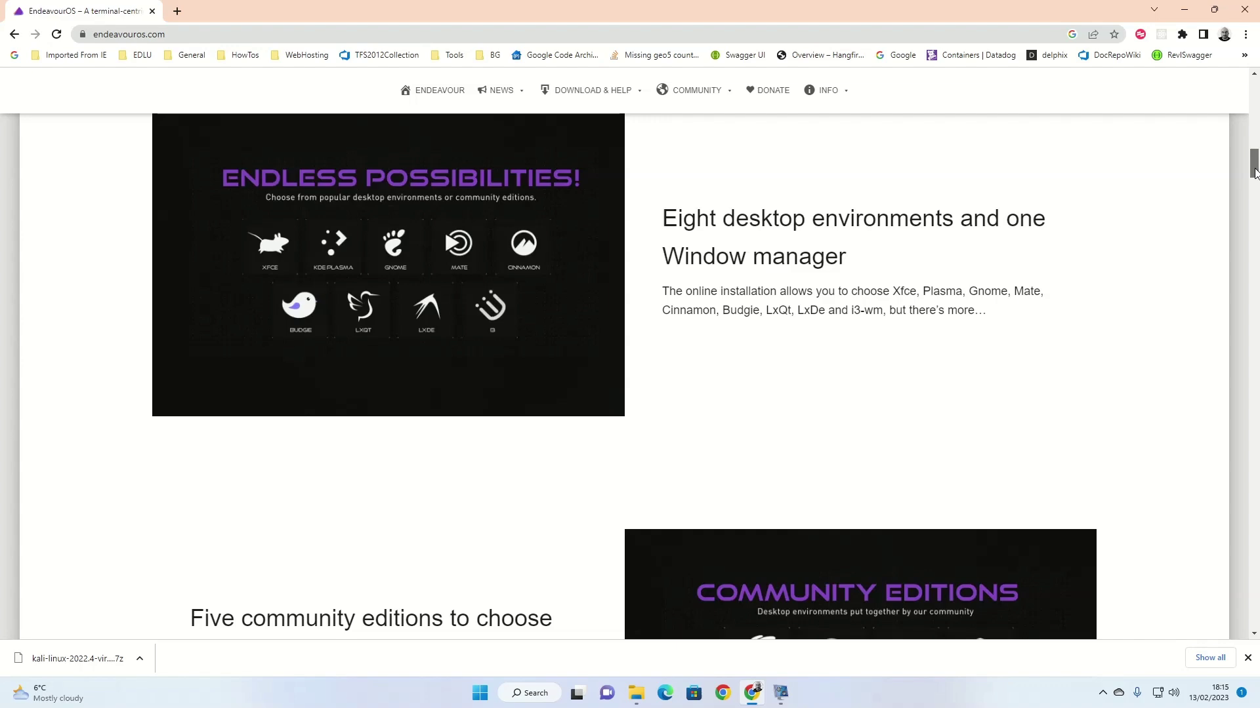
drag(1255, 172, 1255, 74)
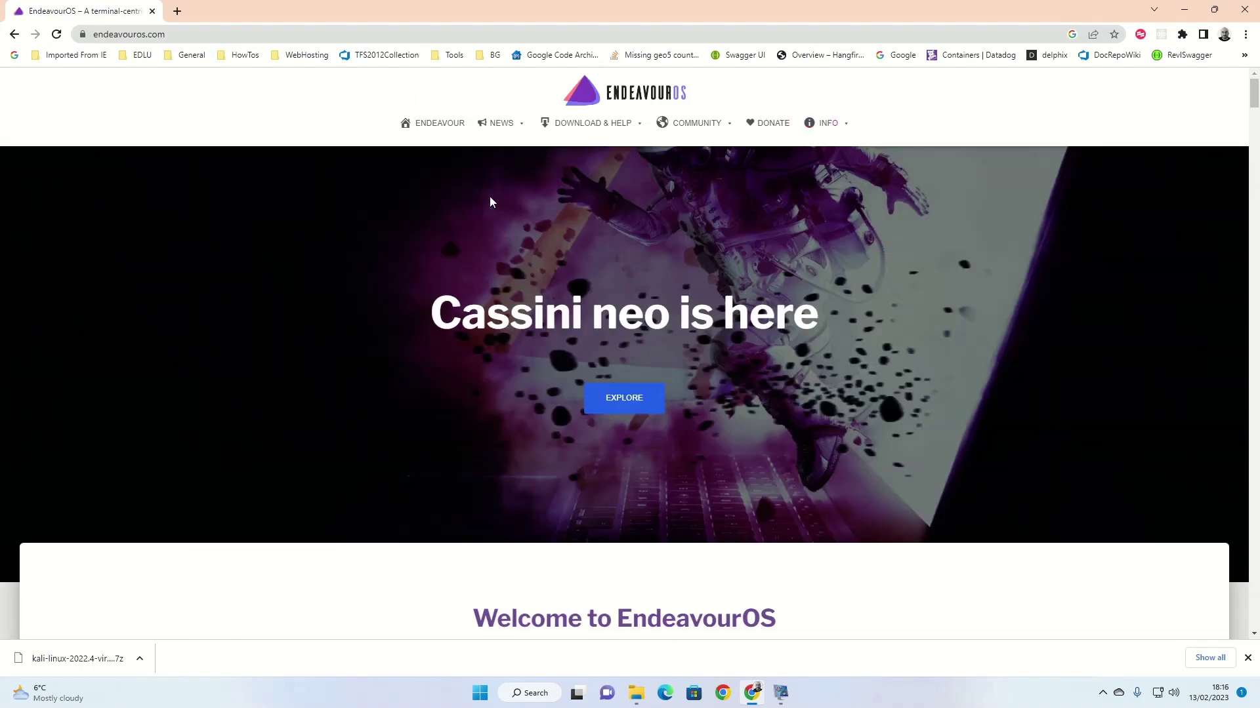
Go to Download & Help > Latest release and scroll to the mirror download table.
click(586, 125)
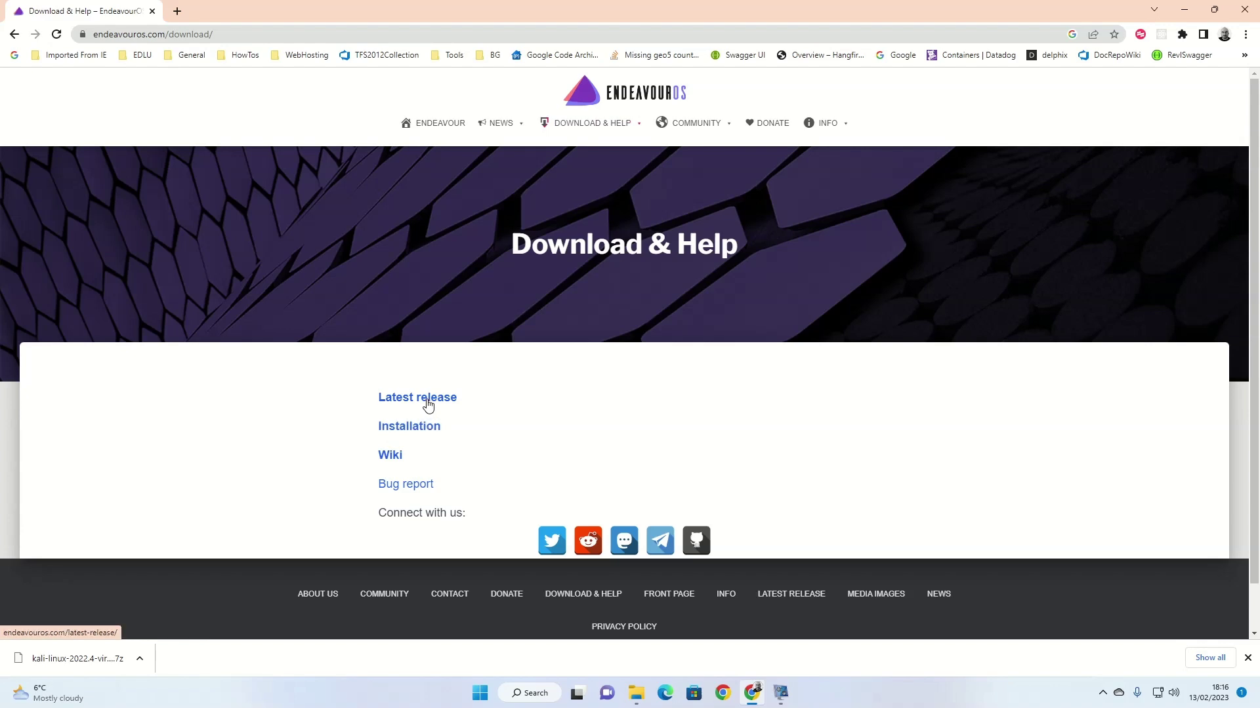
click(426, 398)
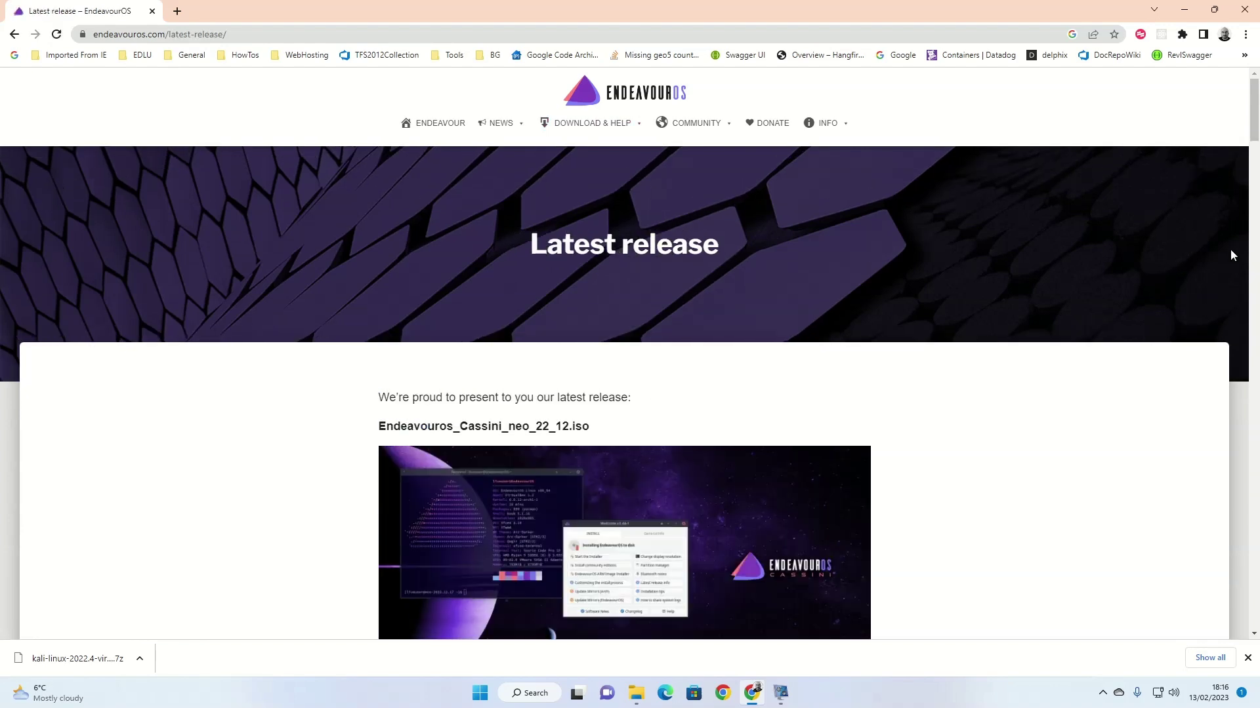
scroll(1254, 144, down, 1)
drag(1255, 145, 1255, 169)
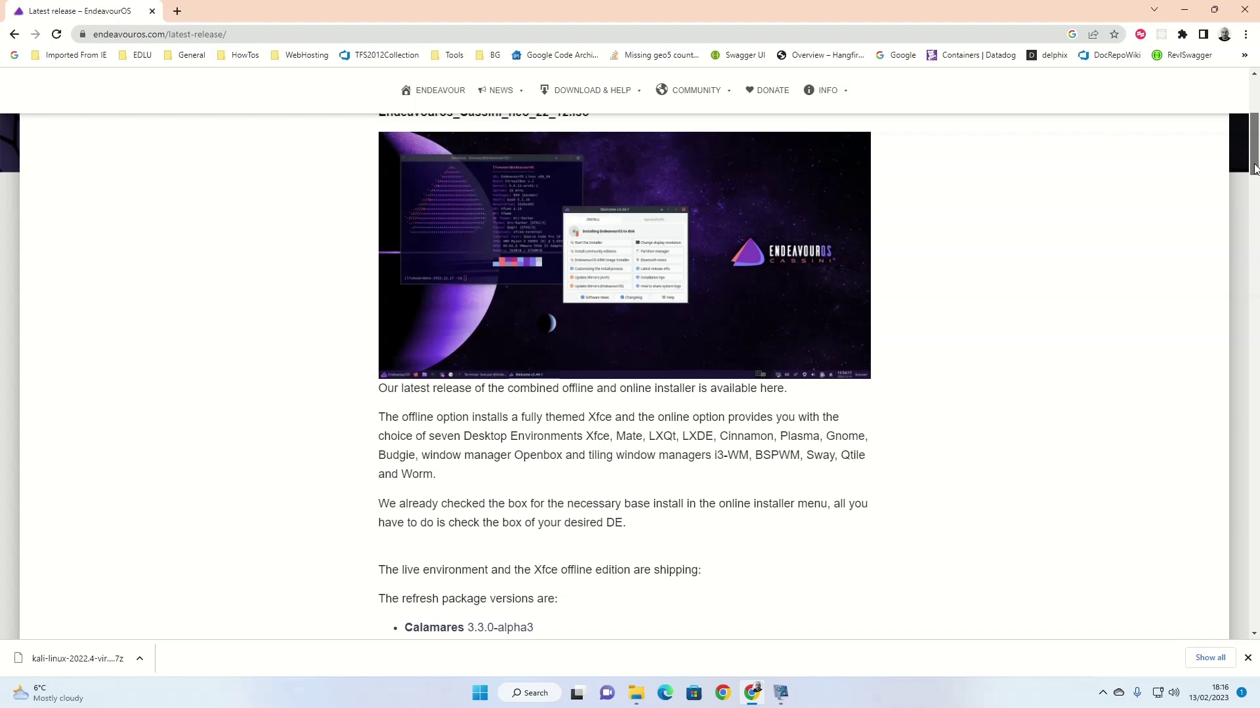
scroll(1254, 168, down, 1)
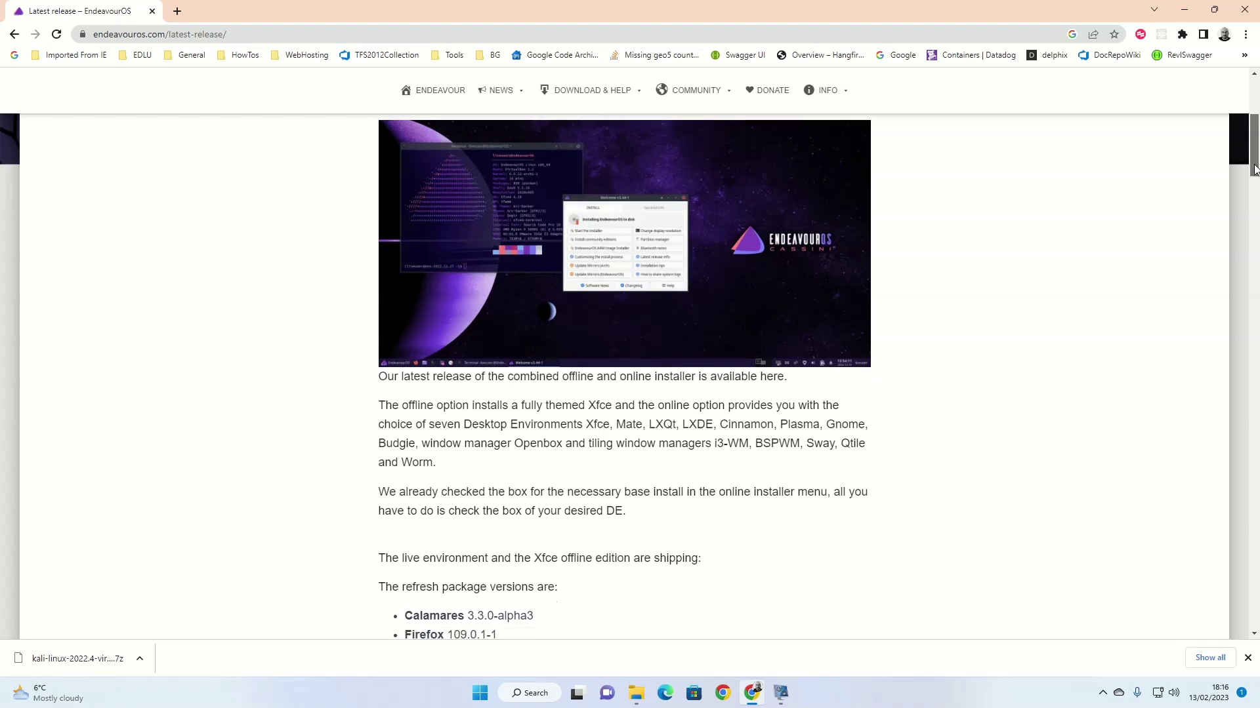
drag(1254, 169, 1215, 513)
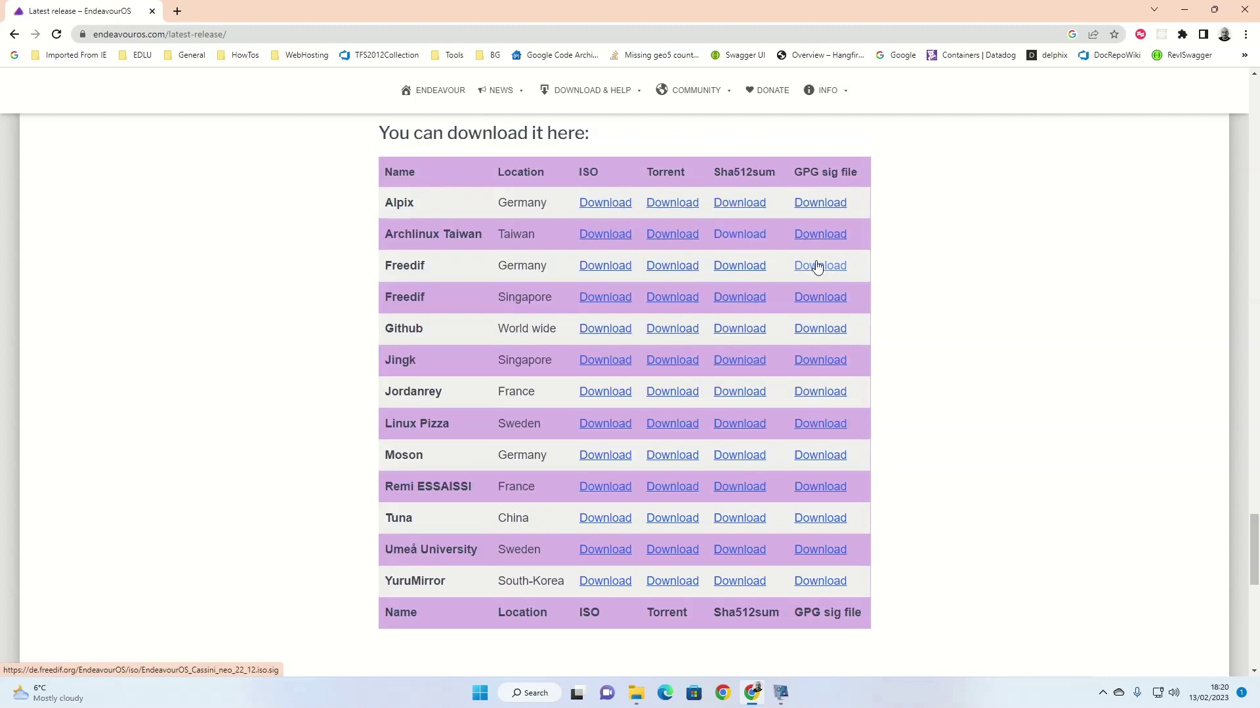
click(610, 266)
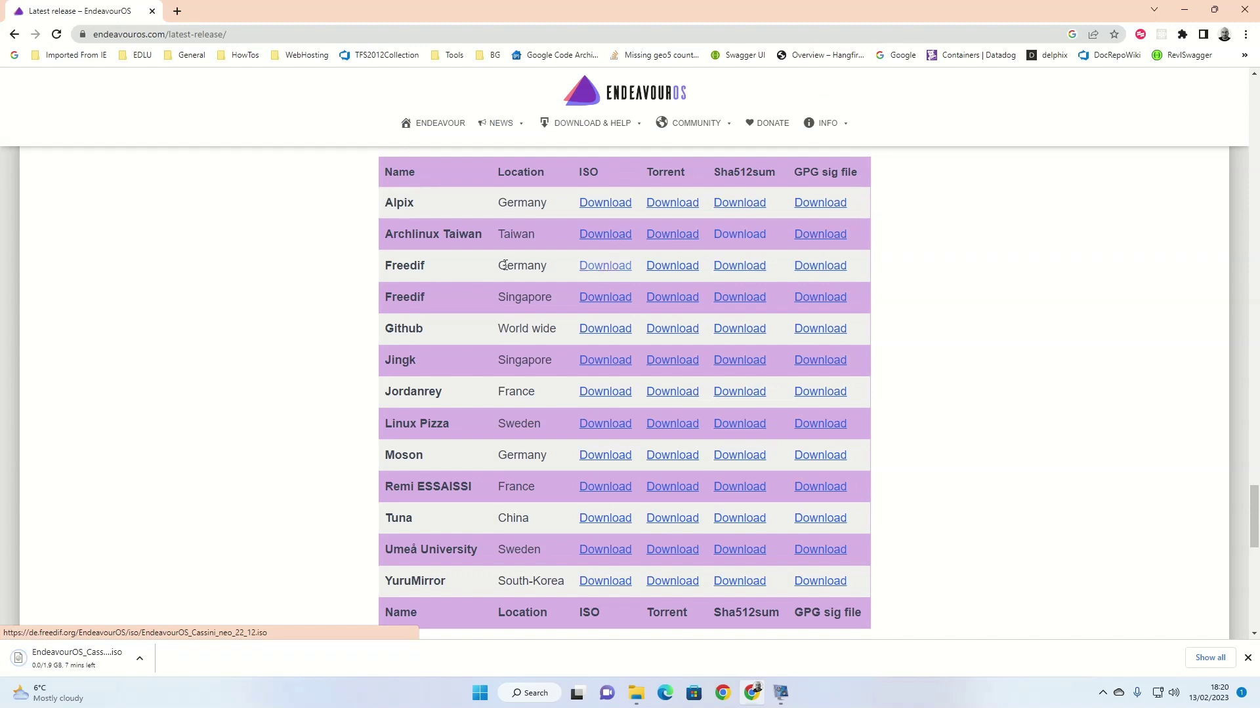
drag(1254, 507, 1255, 455)
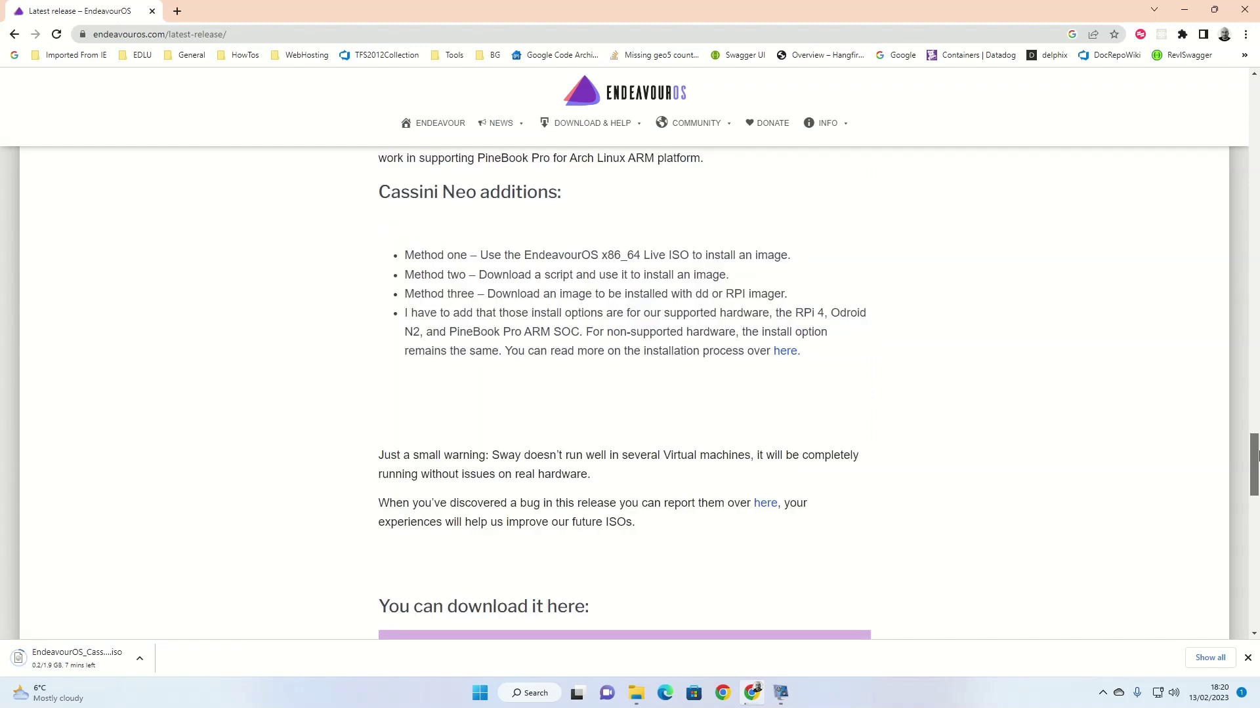
drag(1255, 454, 1255, 501)
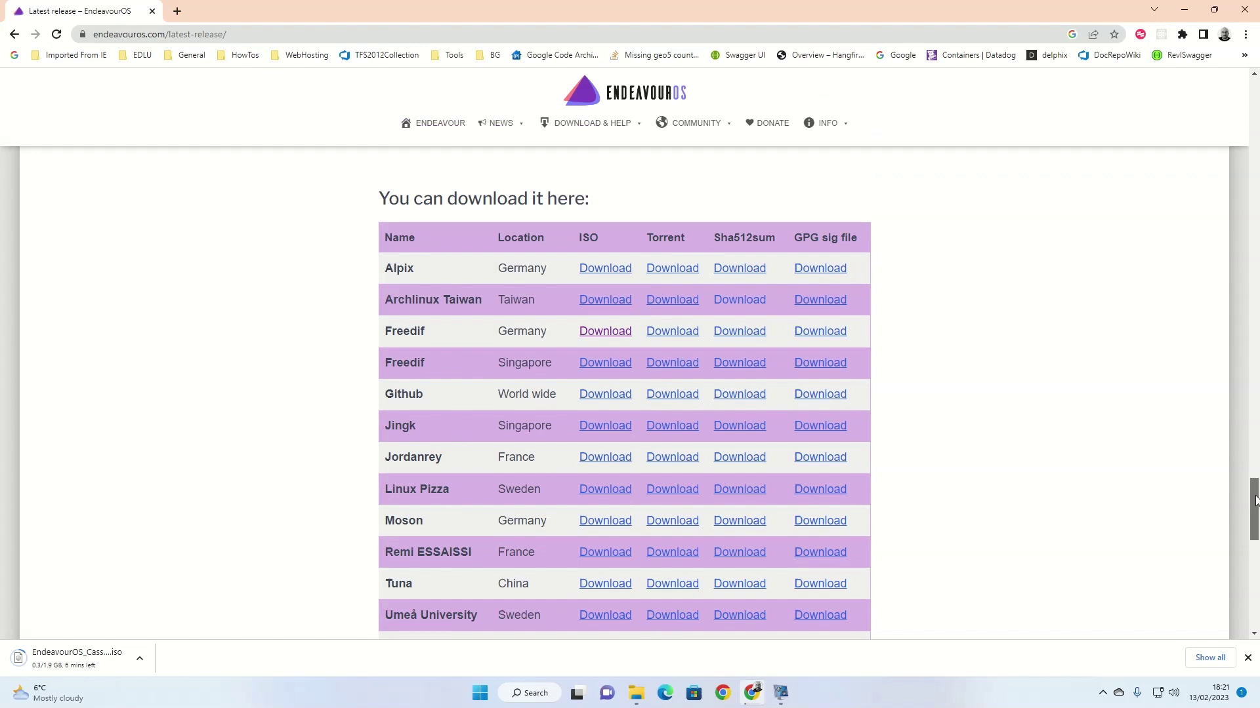
drag(1255, 501, 1255, 117)
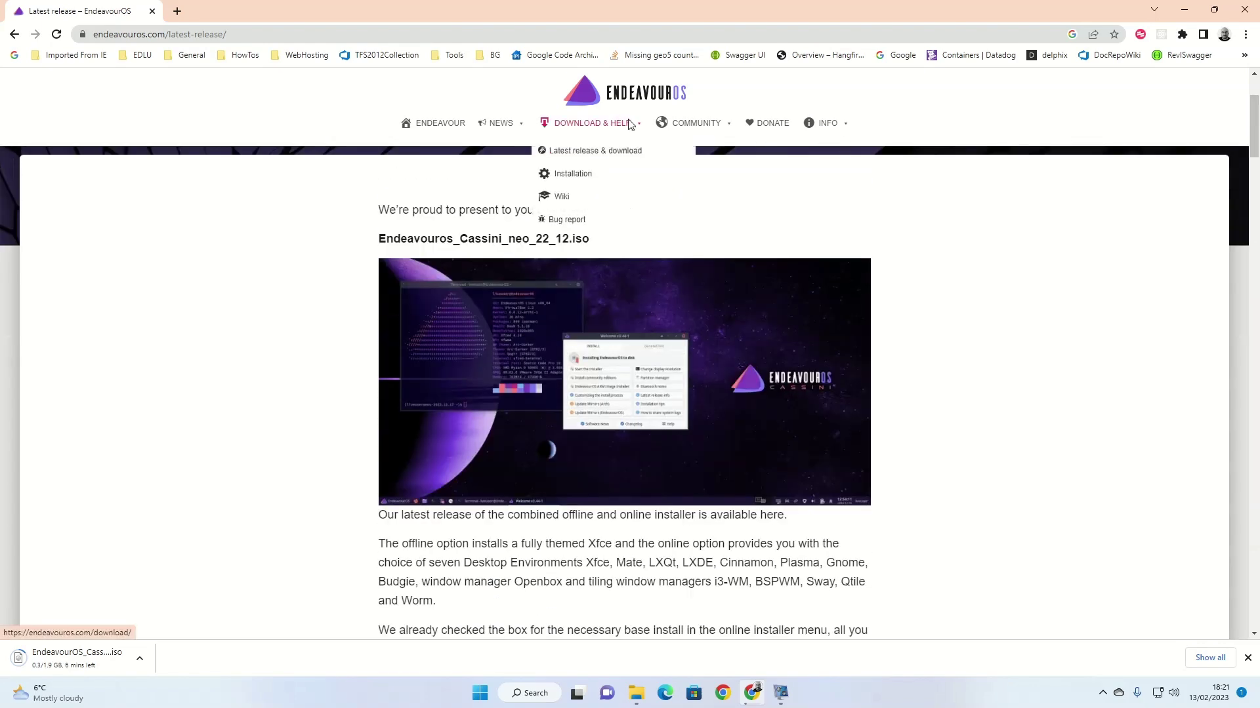
Open the 'Create install media (USB key)' article from the Discovery Installation list.
click(625, 123)
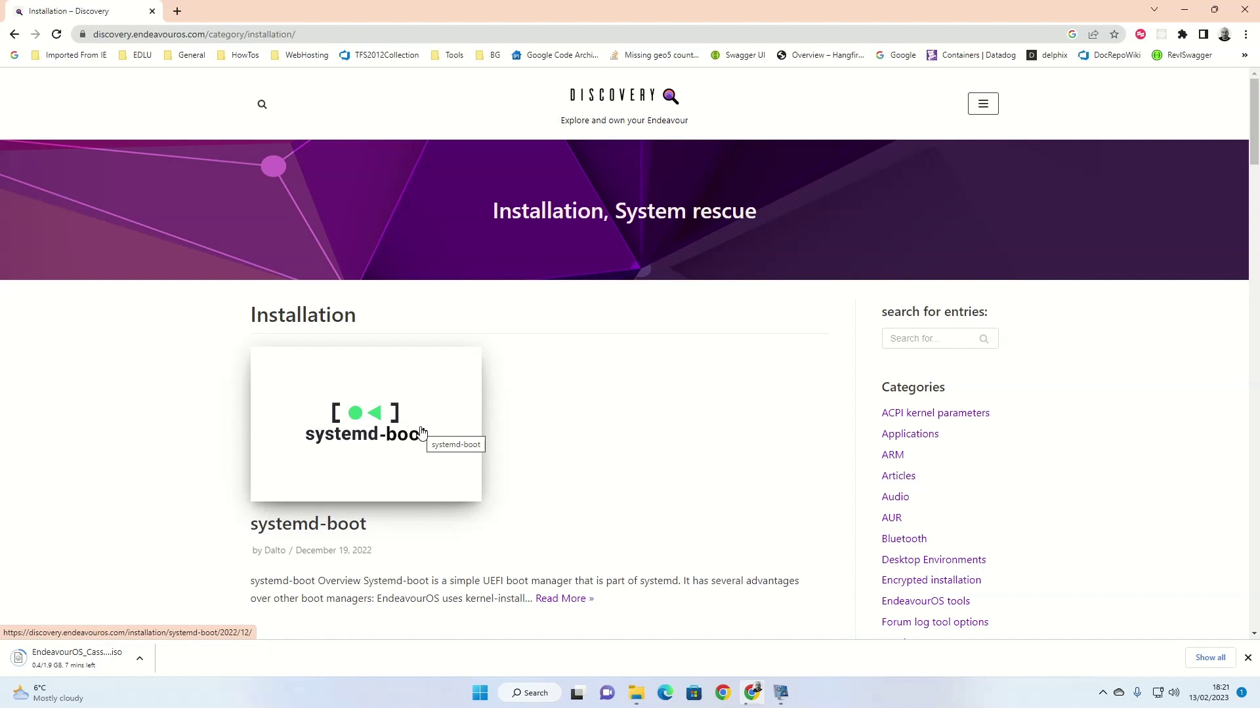
drag(1253, 127, 1253, 166)
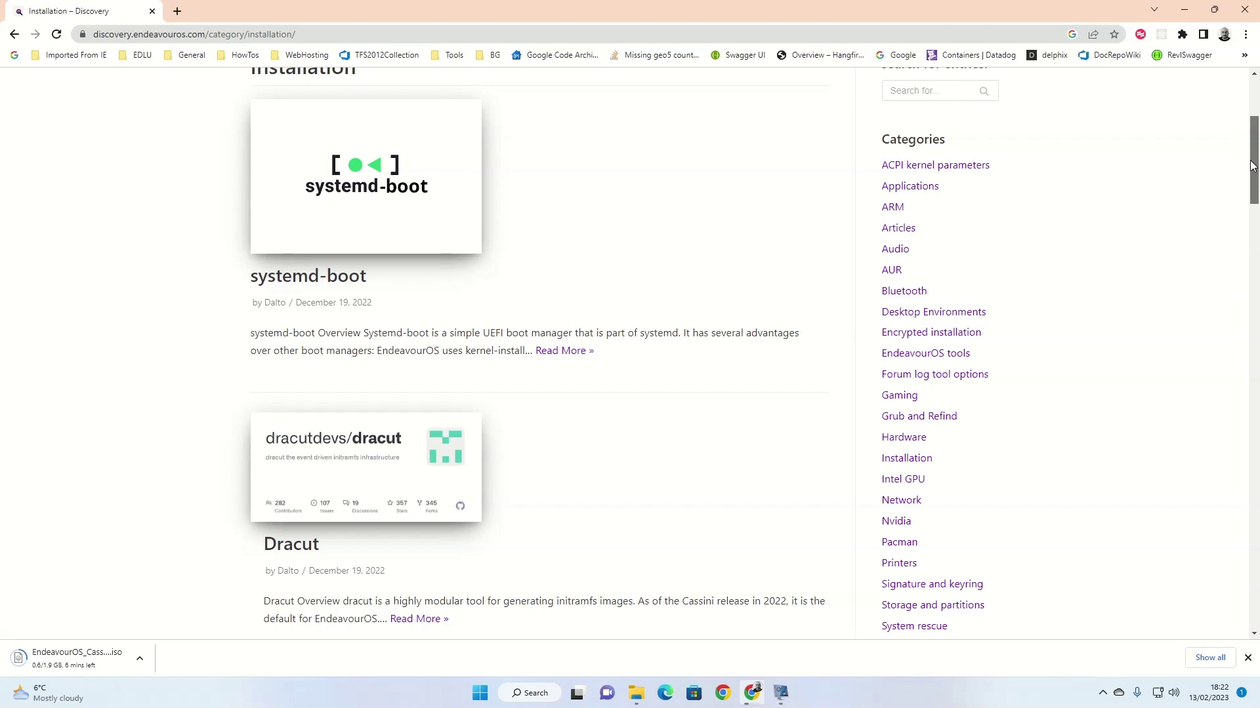
drag(1251, 166, 1250, 418)
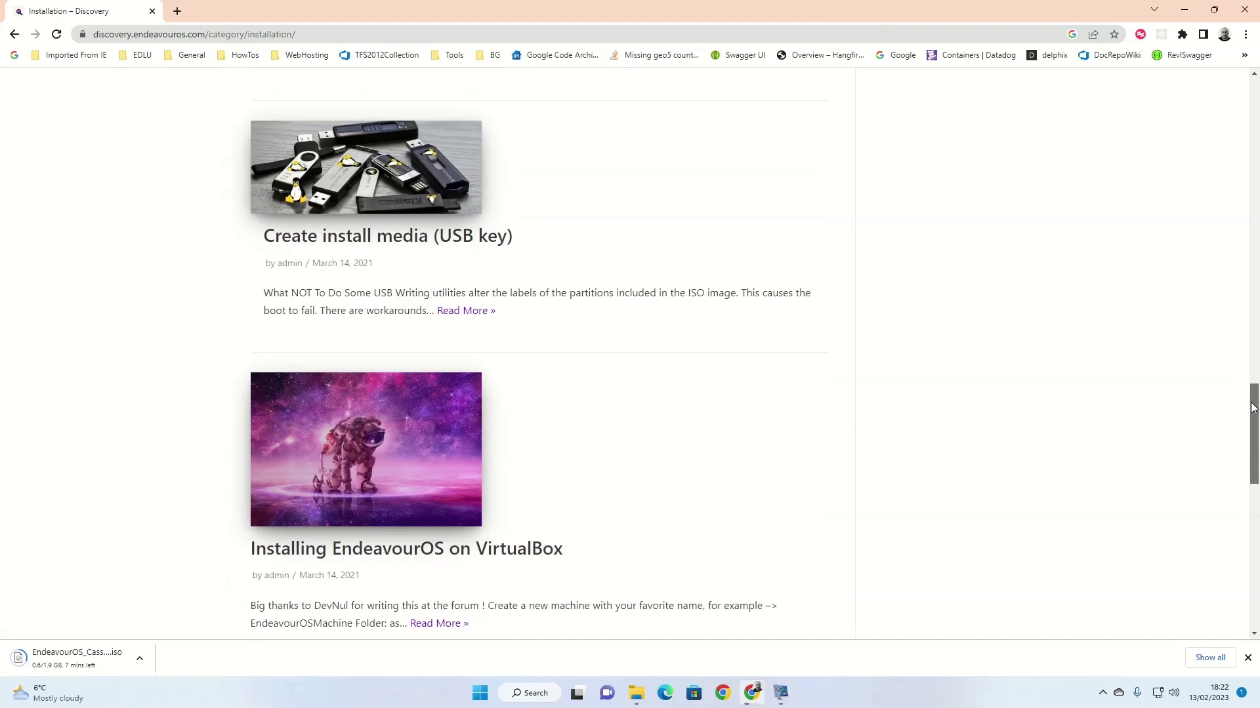
click(481, 314)
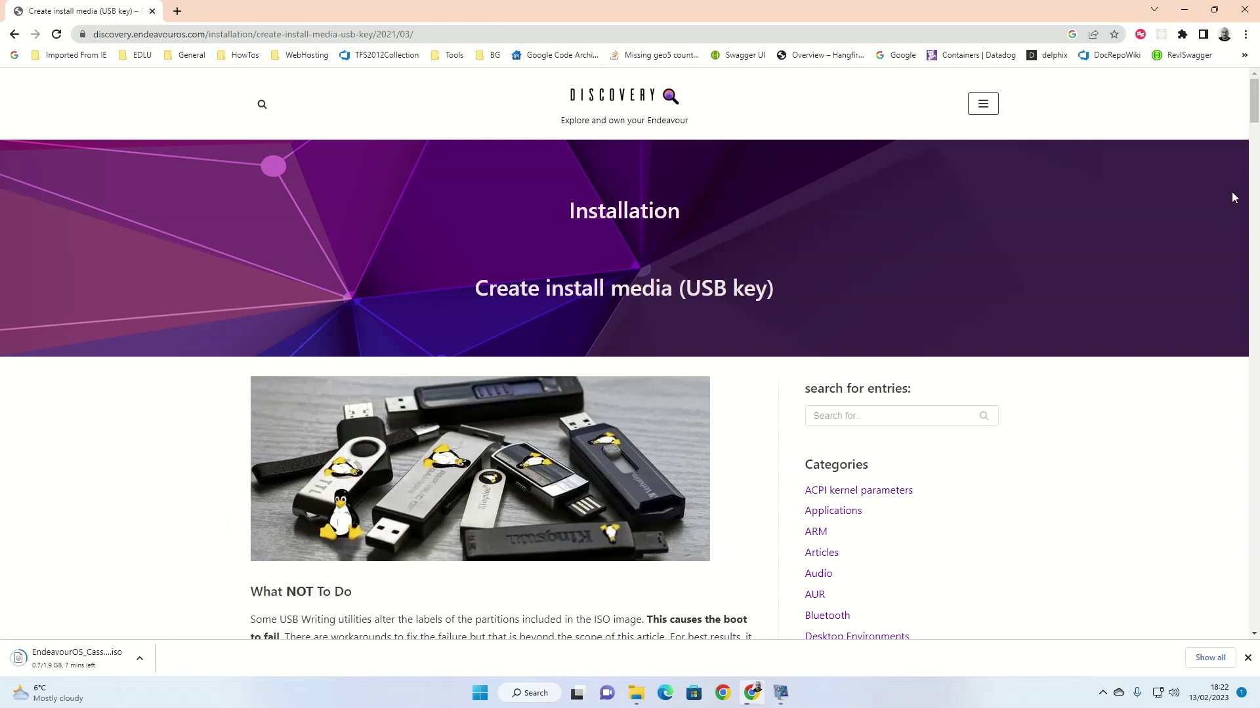
Scroll the article down to the 'Create Live USB From Windows' section.
drag(1254, 113, 1254, 128)
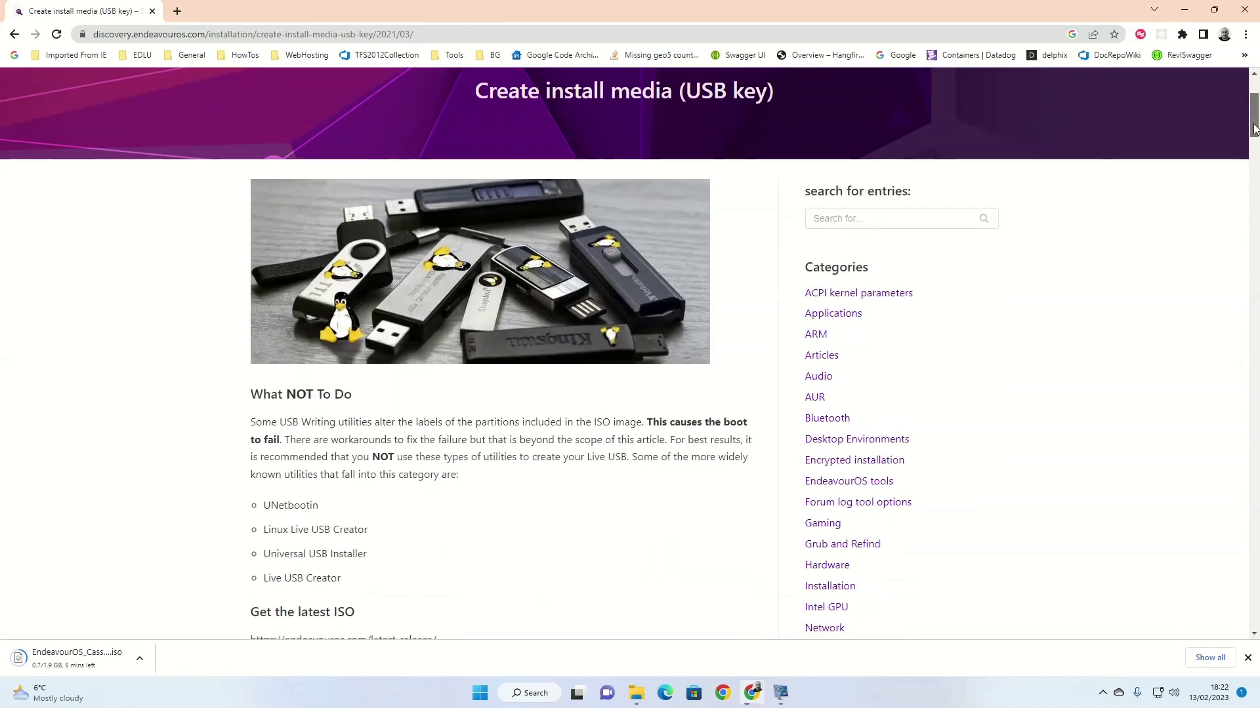
drag(1254, 128, 1255, 143)
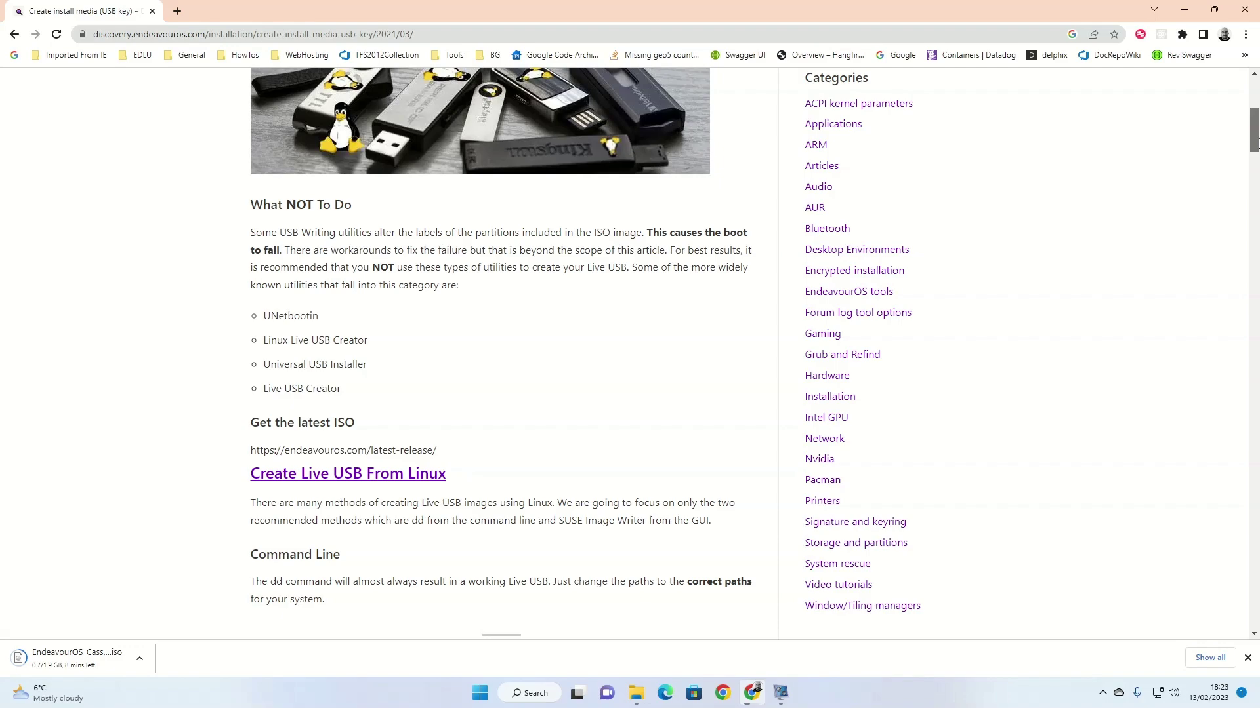
drag(1255, 143, 1256, 426)
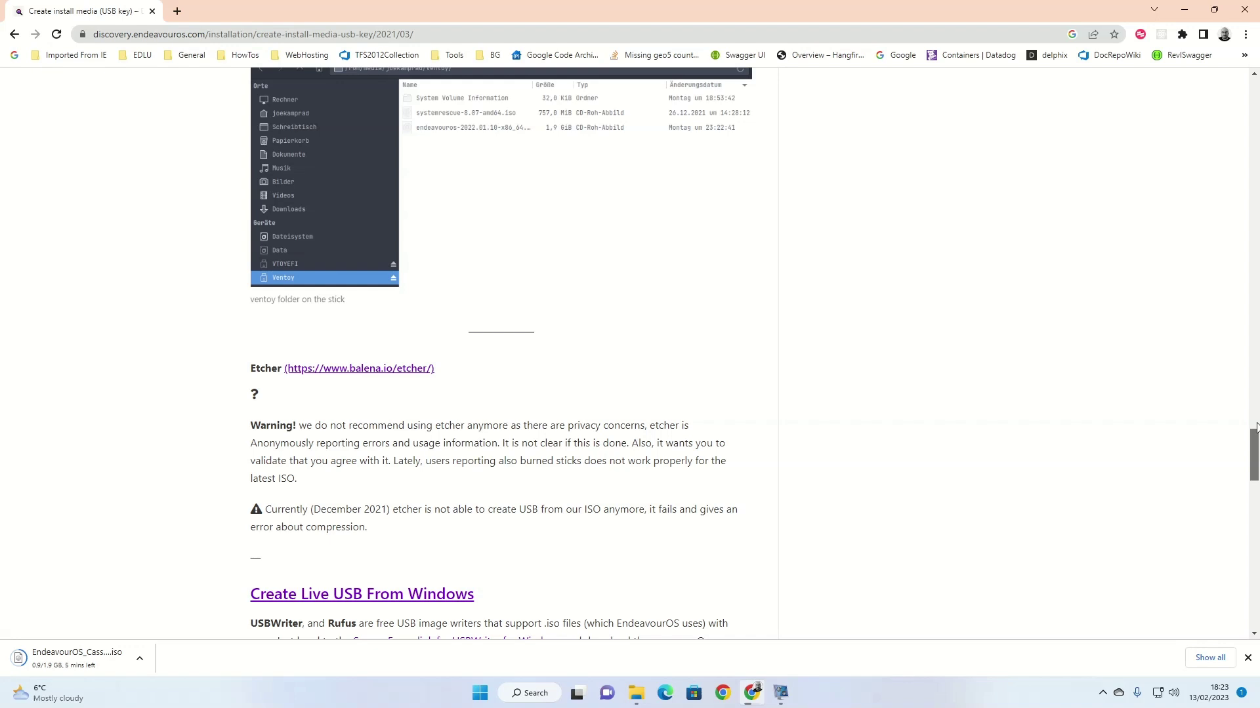
drag(1255, 428, 1257, 502)
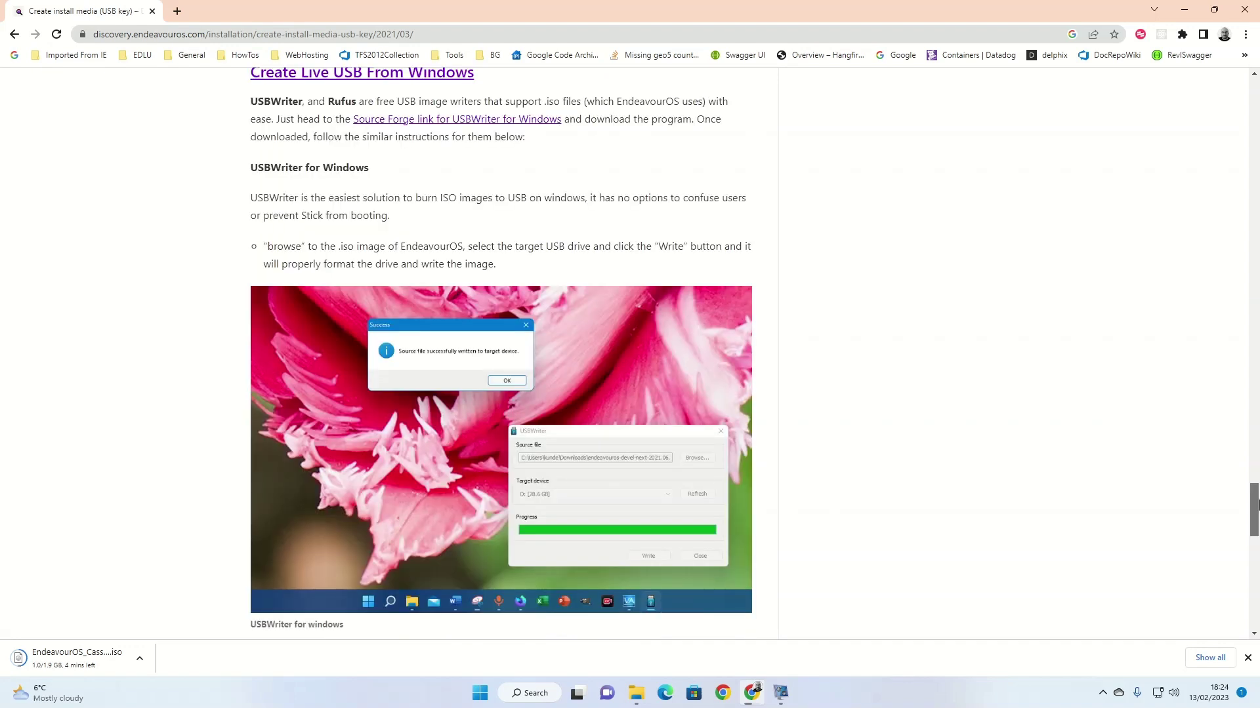
Open the USBWriter for Windows SourceForge page and download USBWriter-1.3.zip.
click(534, 120)
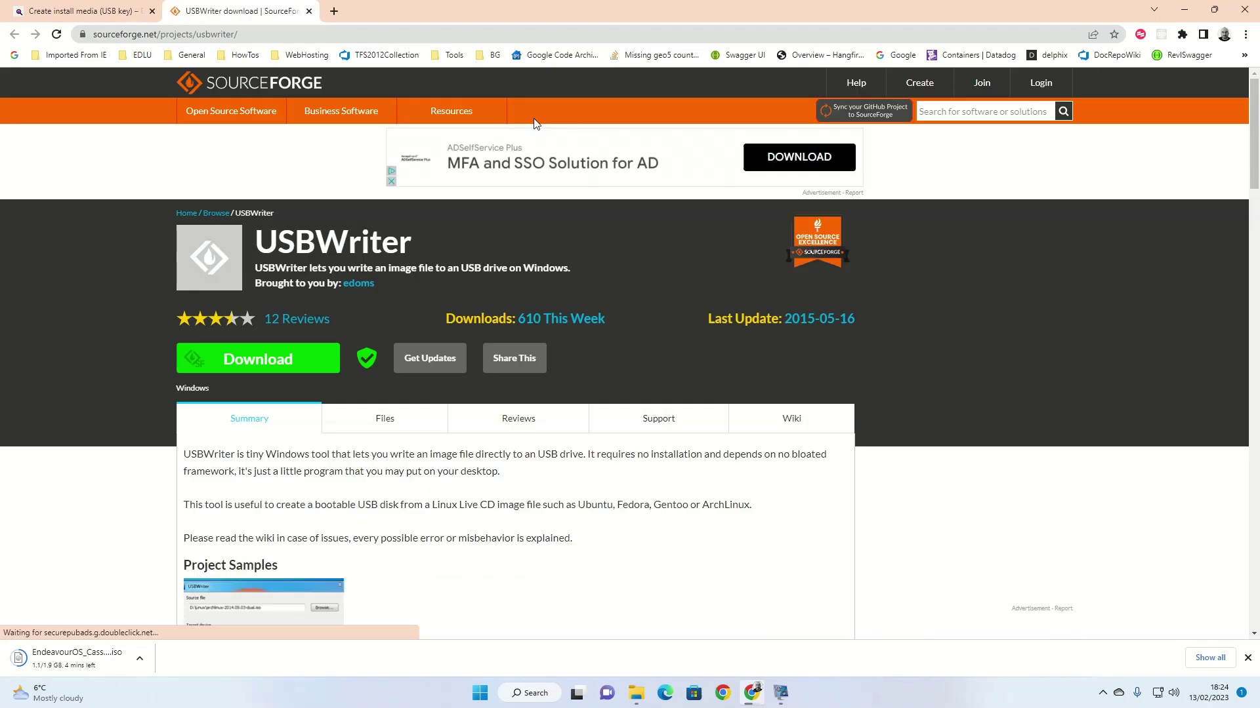
click(281, 360)
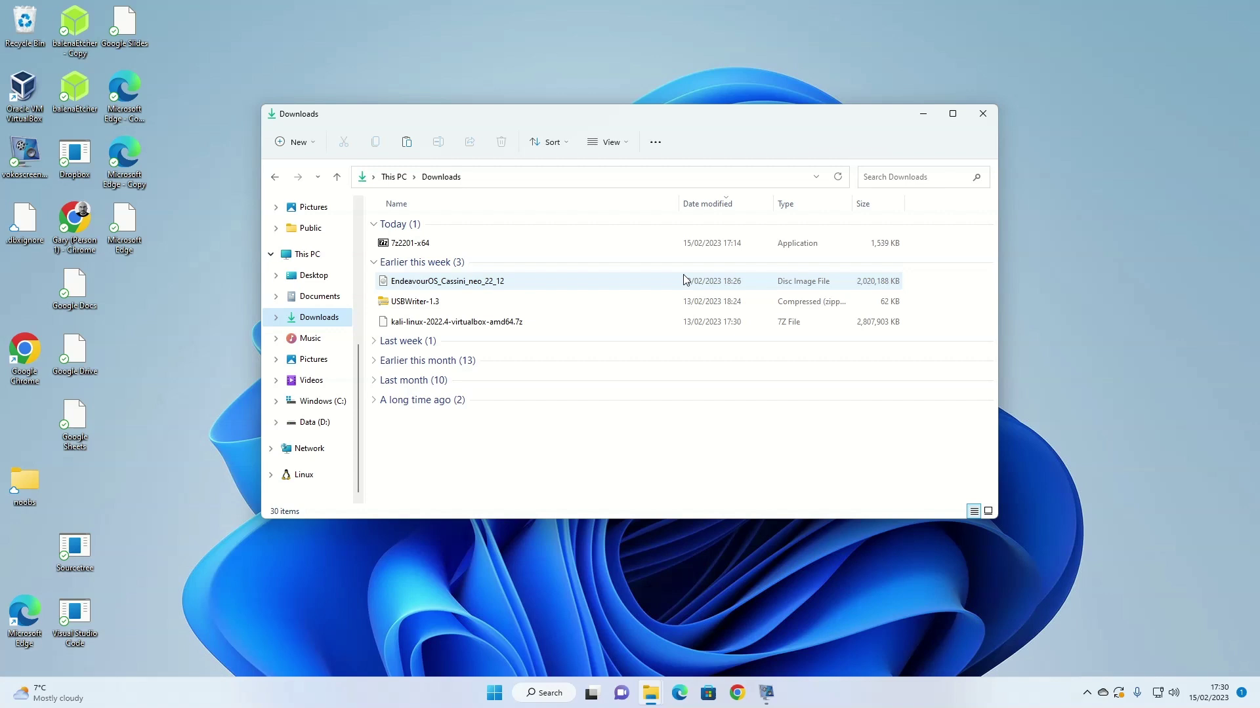
Open the USBWriter-1.3 archive in Downloads and run USBWriter without extracting it.
double_click(427, 302)
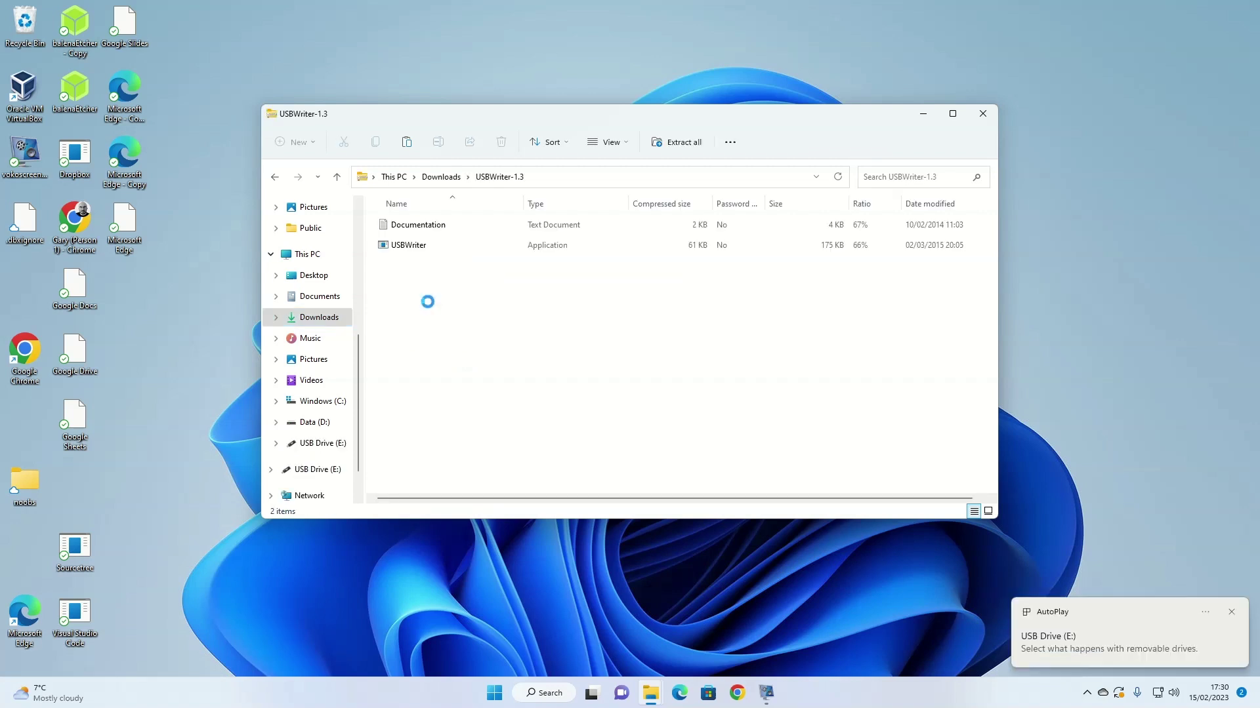
double_click(409, 247)
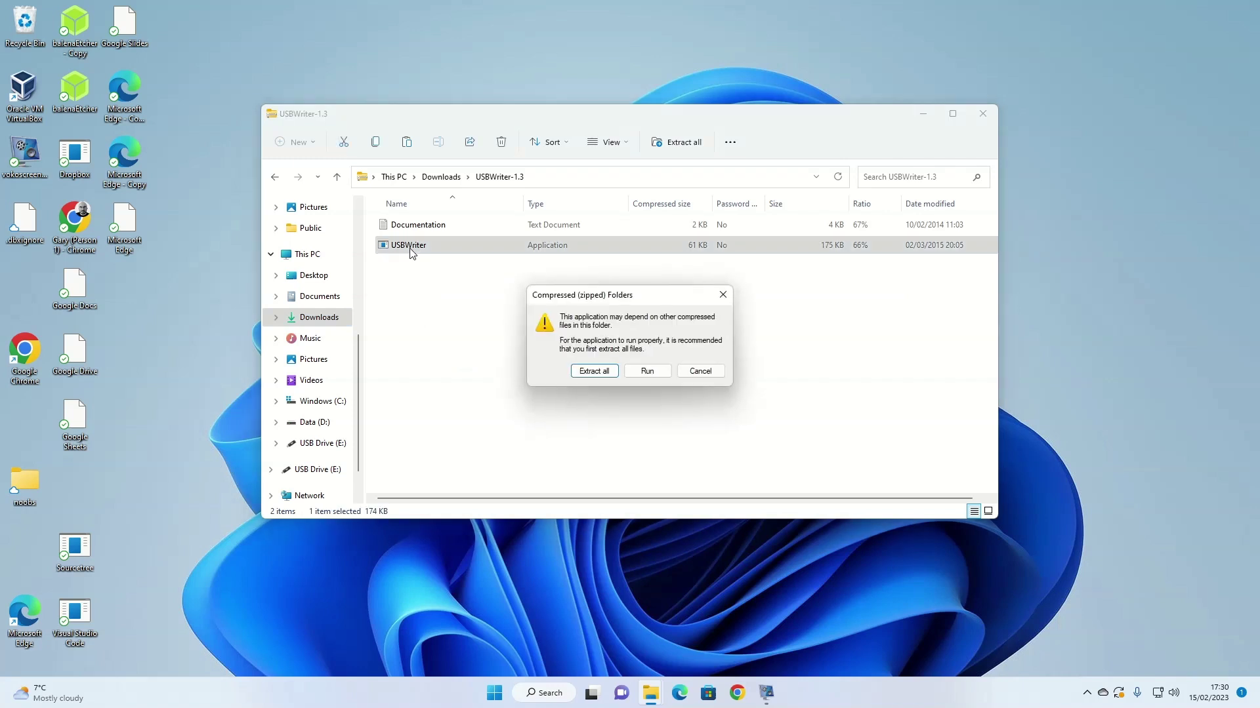
click(637, 373)
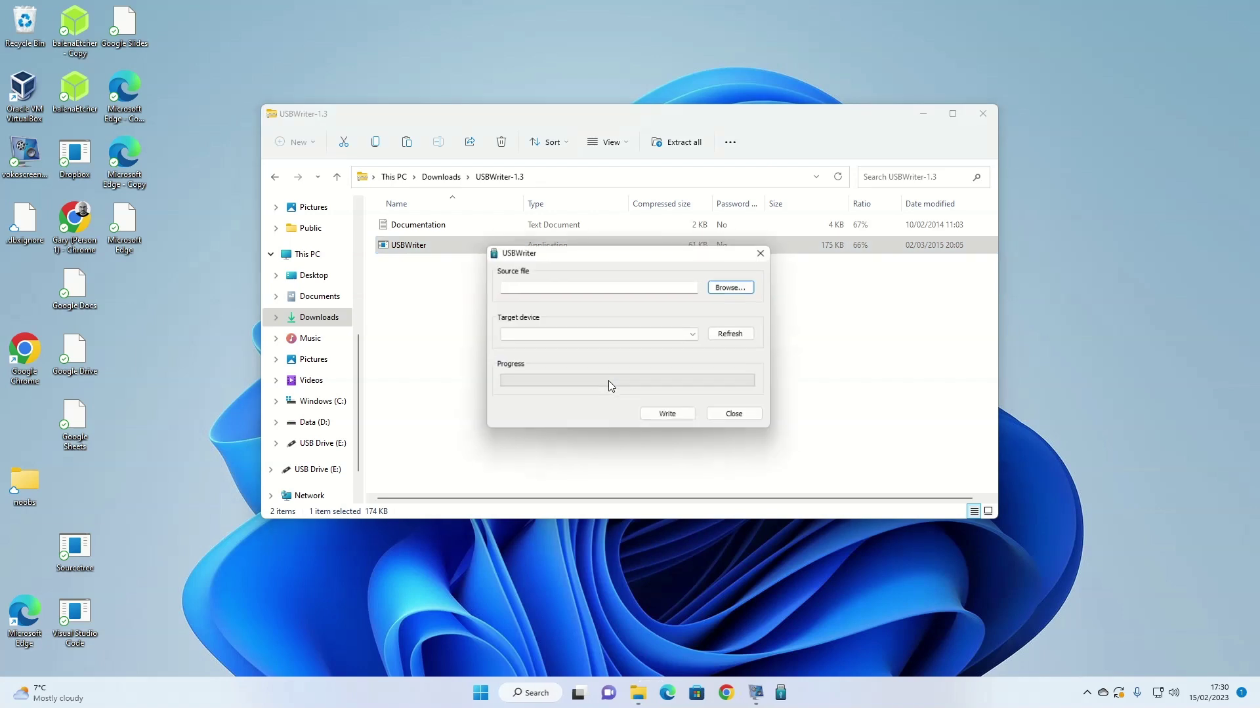
Set the EndeavourOS_Cassini_neo_22_12 ISO as source and E: [3.8 GB] as target, then start writing.
click(736, 289)
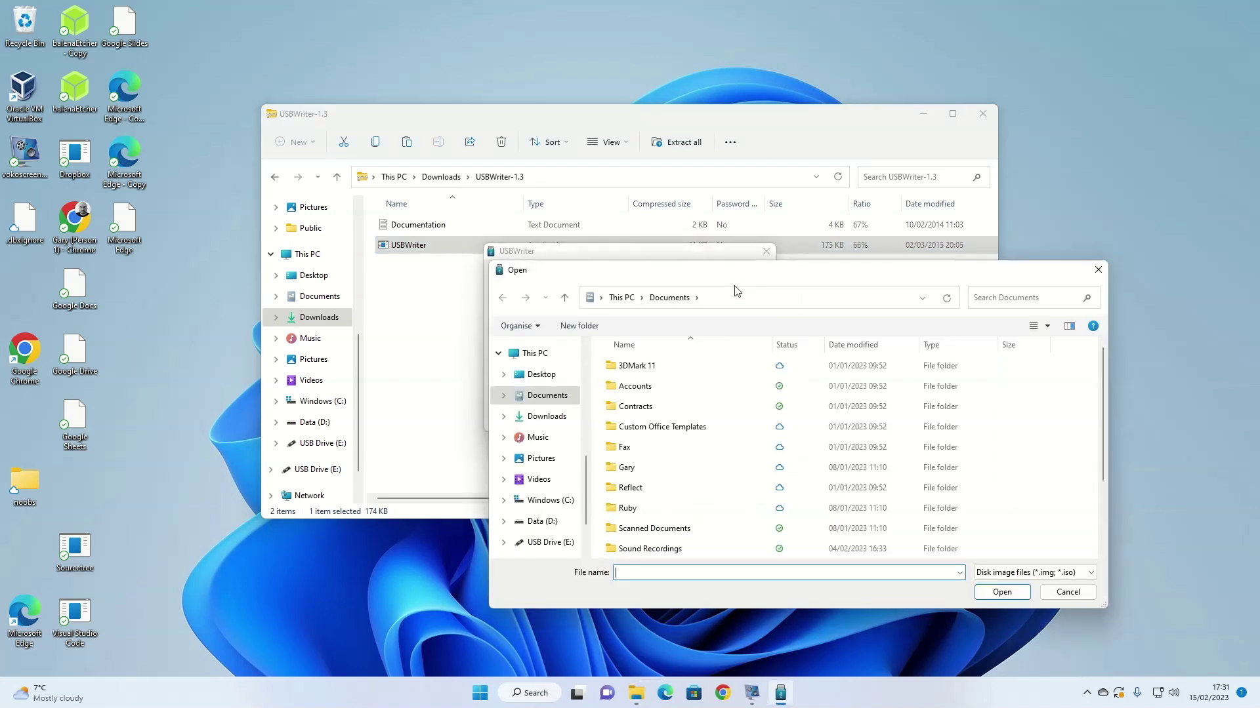
click(557, 418)
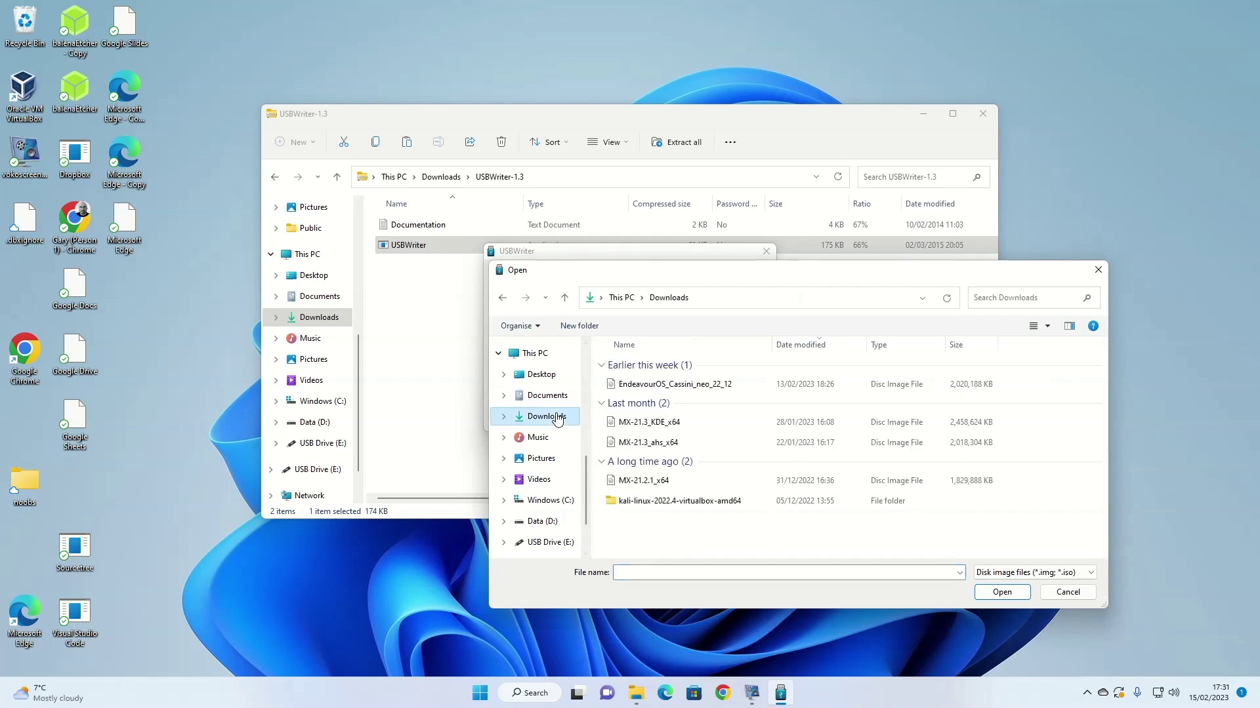
double_click(669, 384)
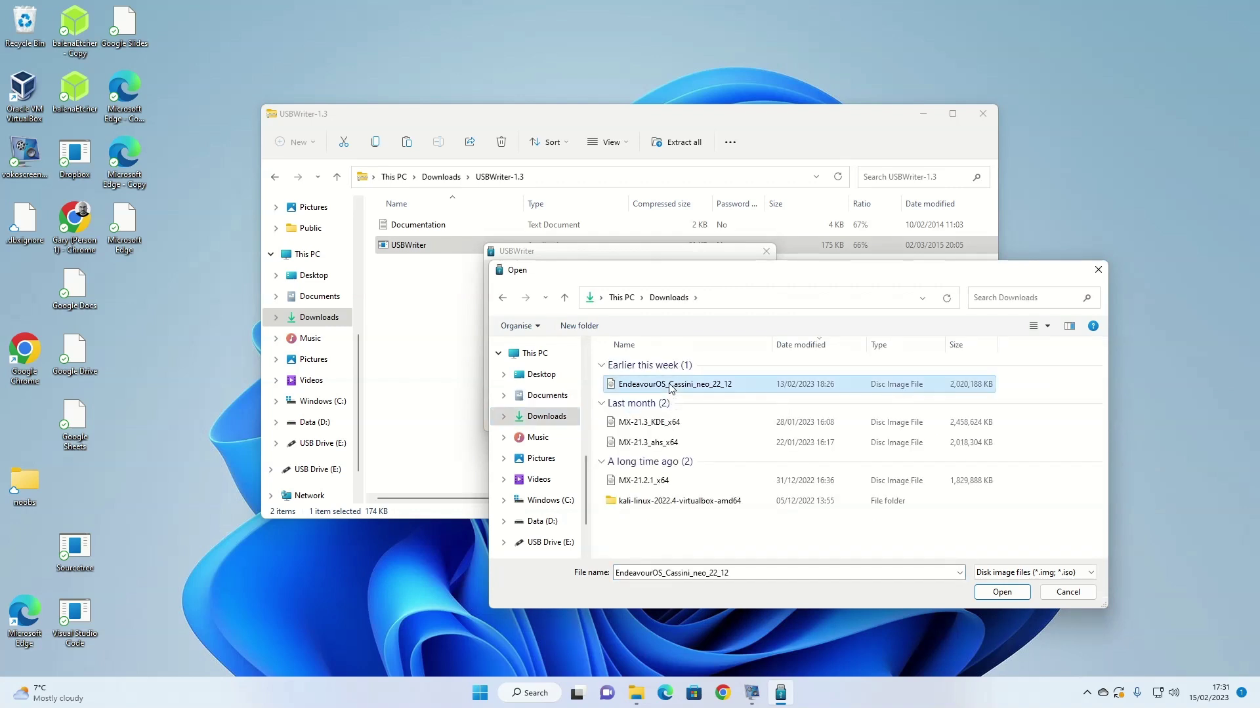
click(696, 334)
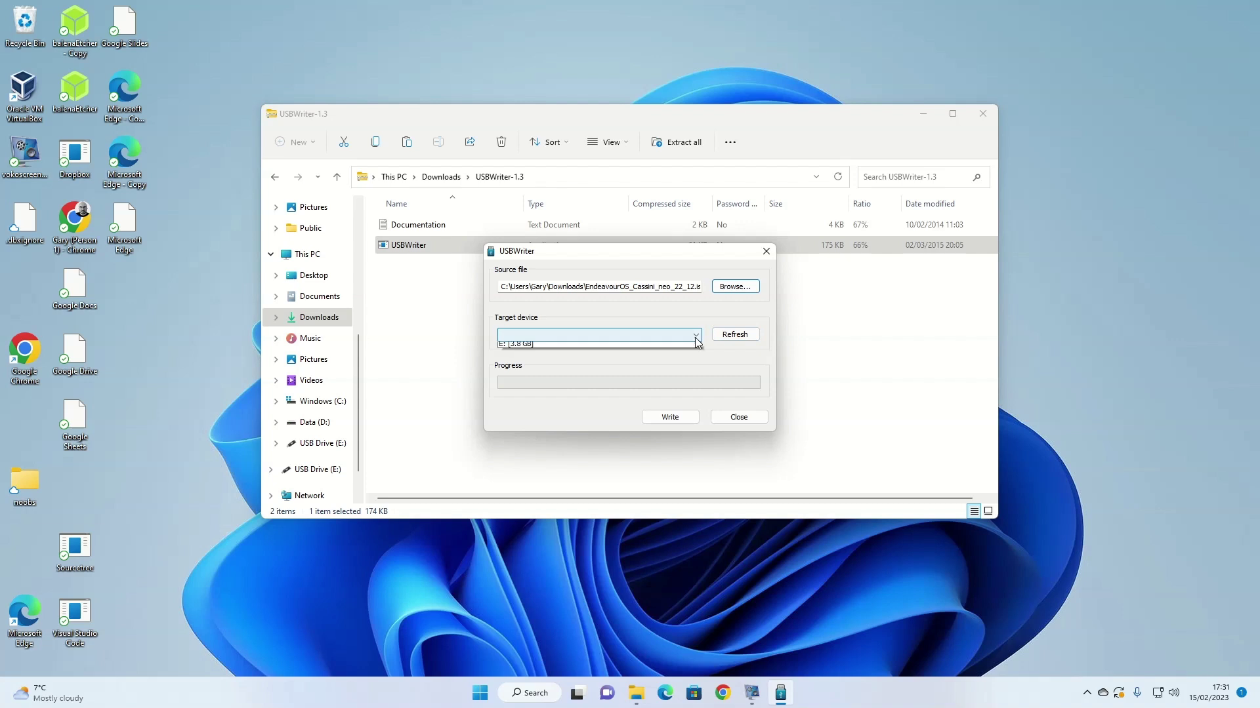
click(658, 348)
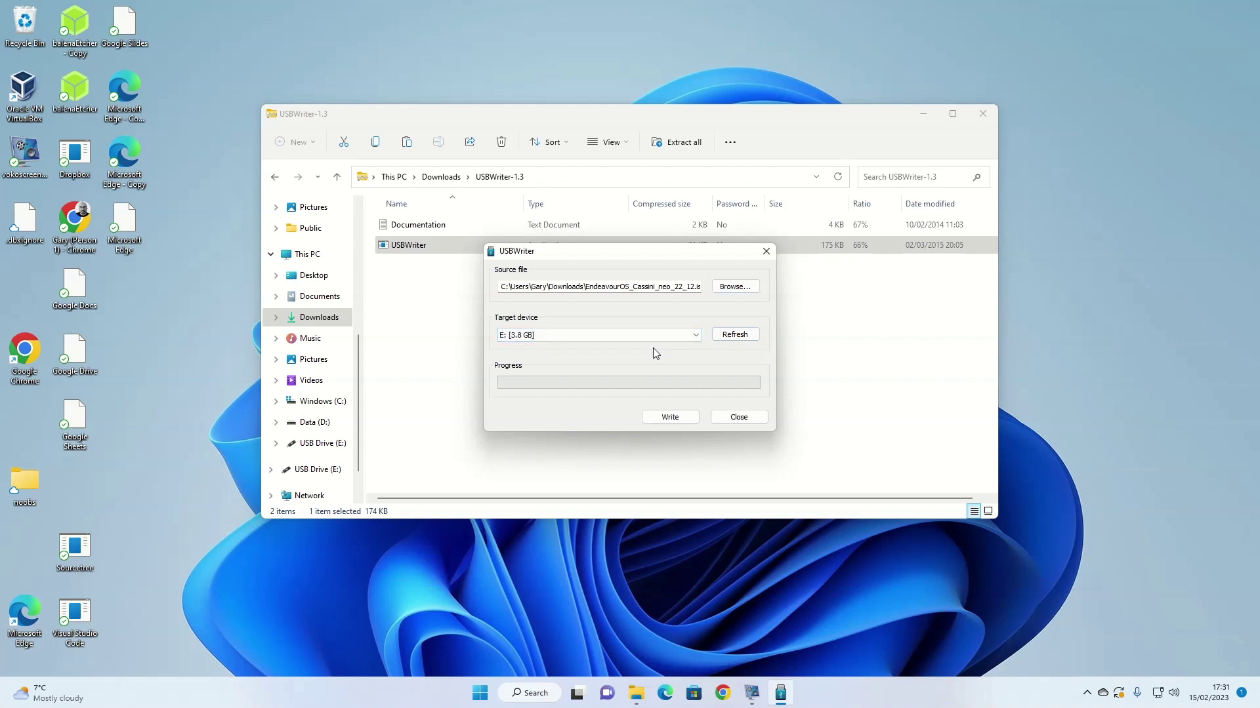
click(670, 418)
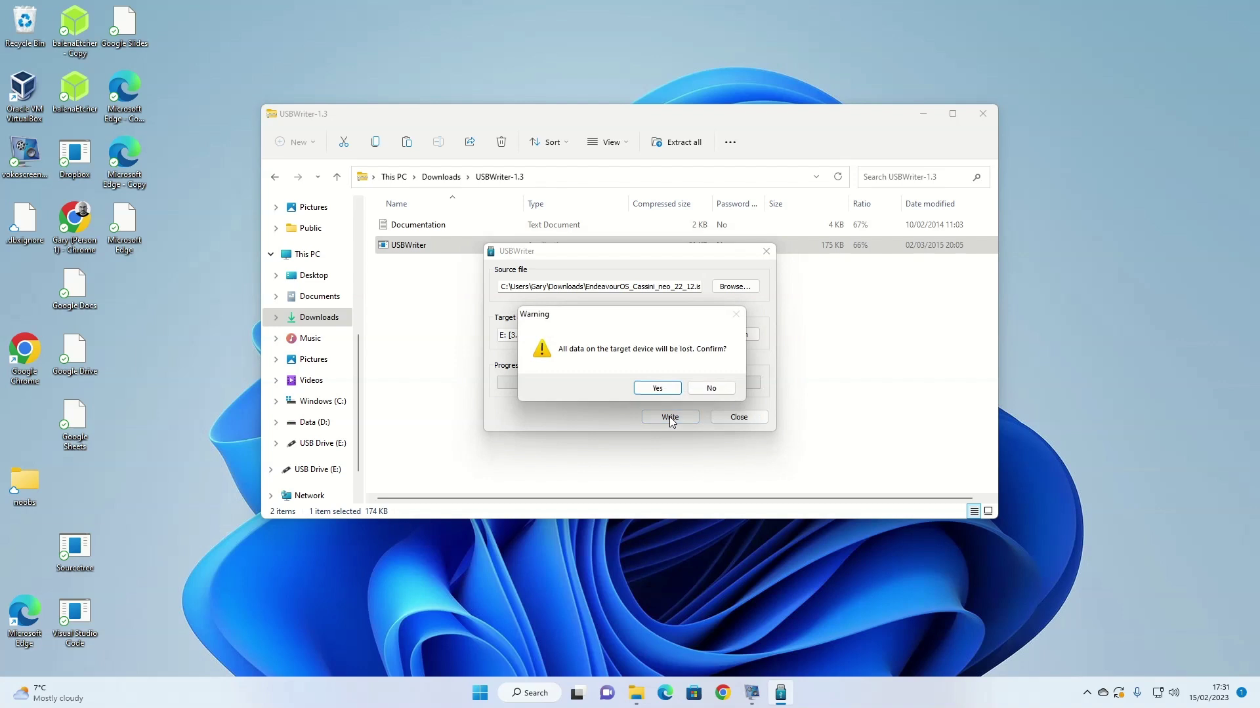
Confirm erasing the USB drive, then close USBWriter and the folder window once the write succeeds.
click(657, 389)
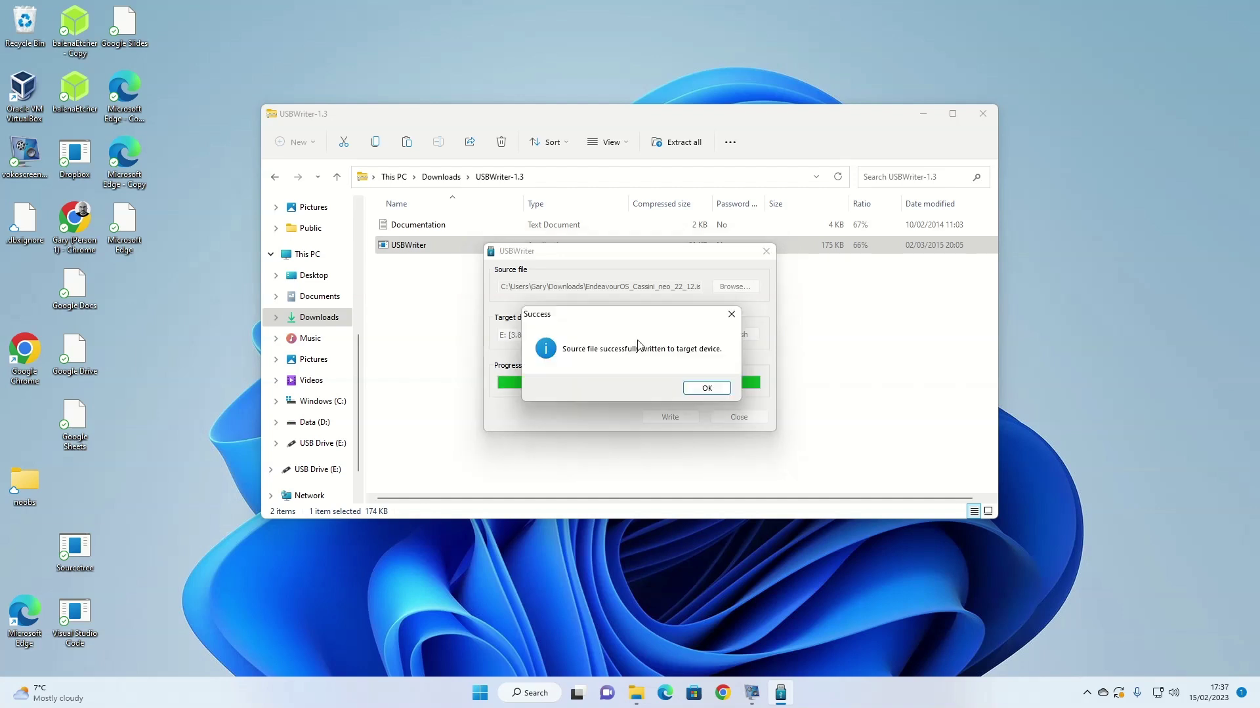
click(703, 387)
click(737, 417)
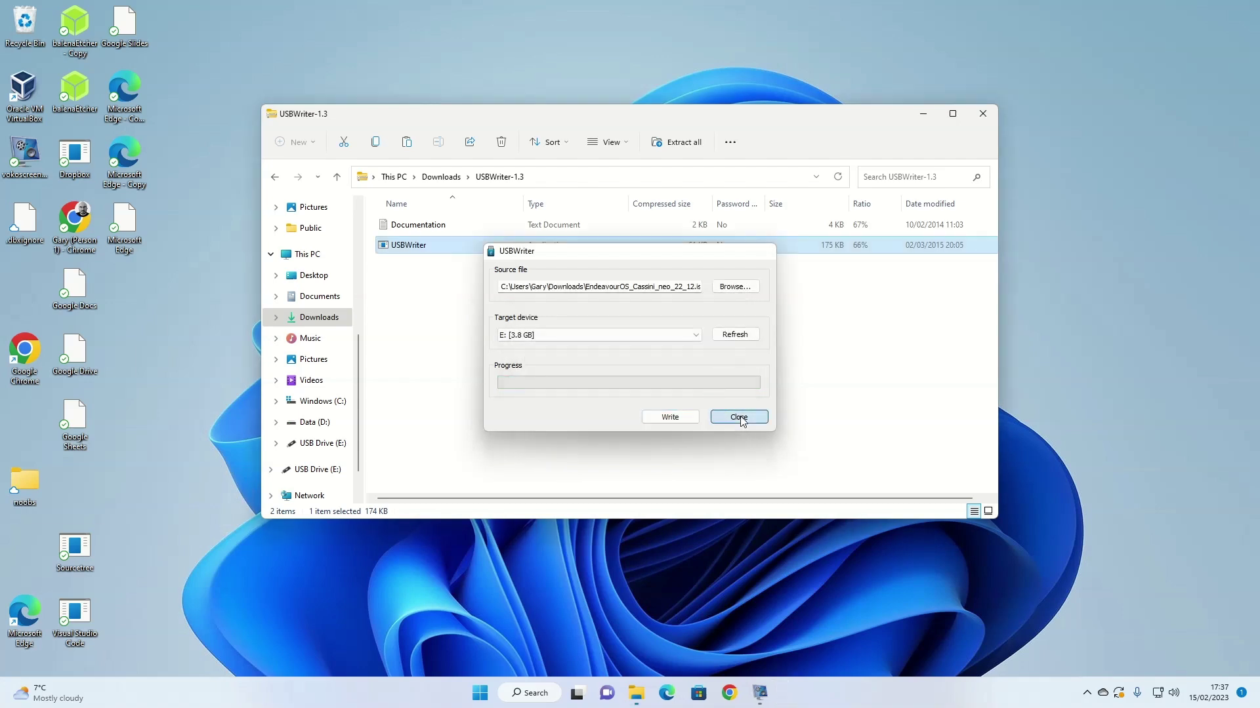
click(982, 114)
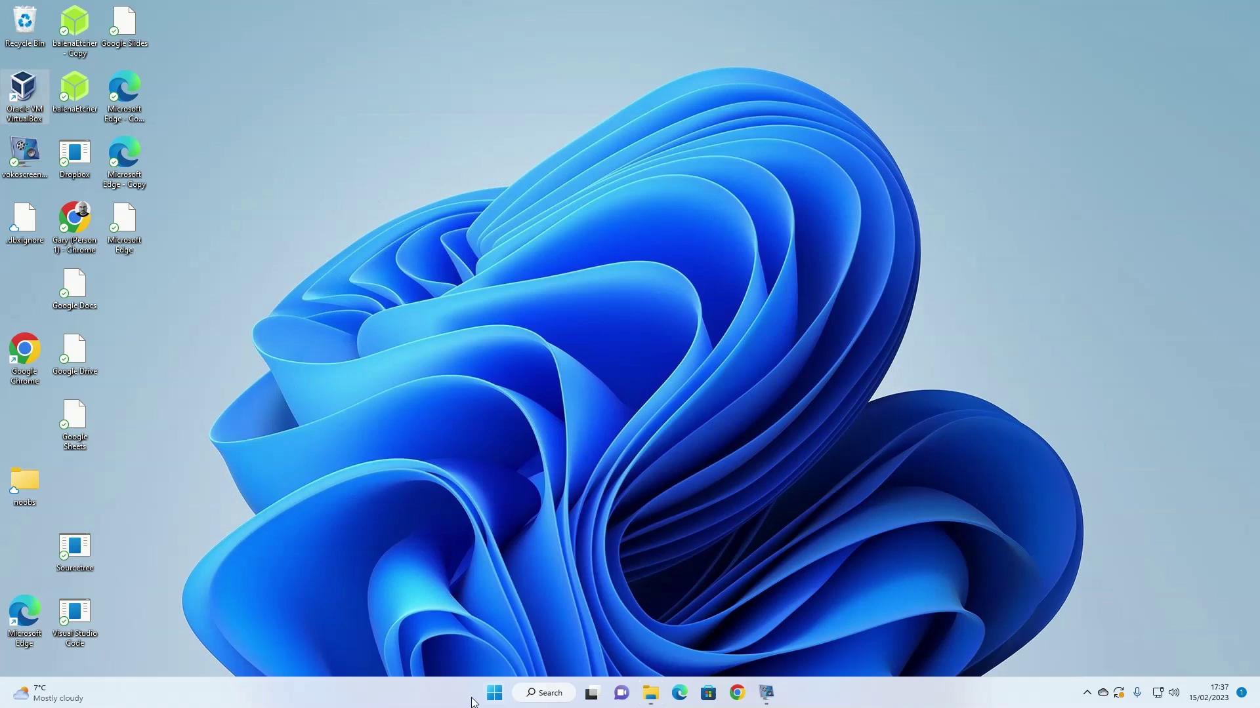
Restart Windows from the Start menu to boot the EndeavourOS live USB.
click(493, 702)
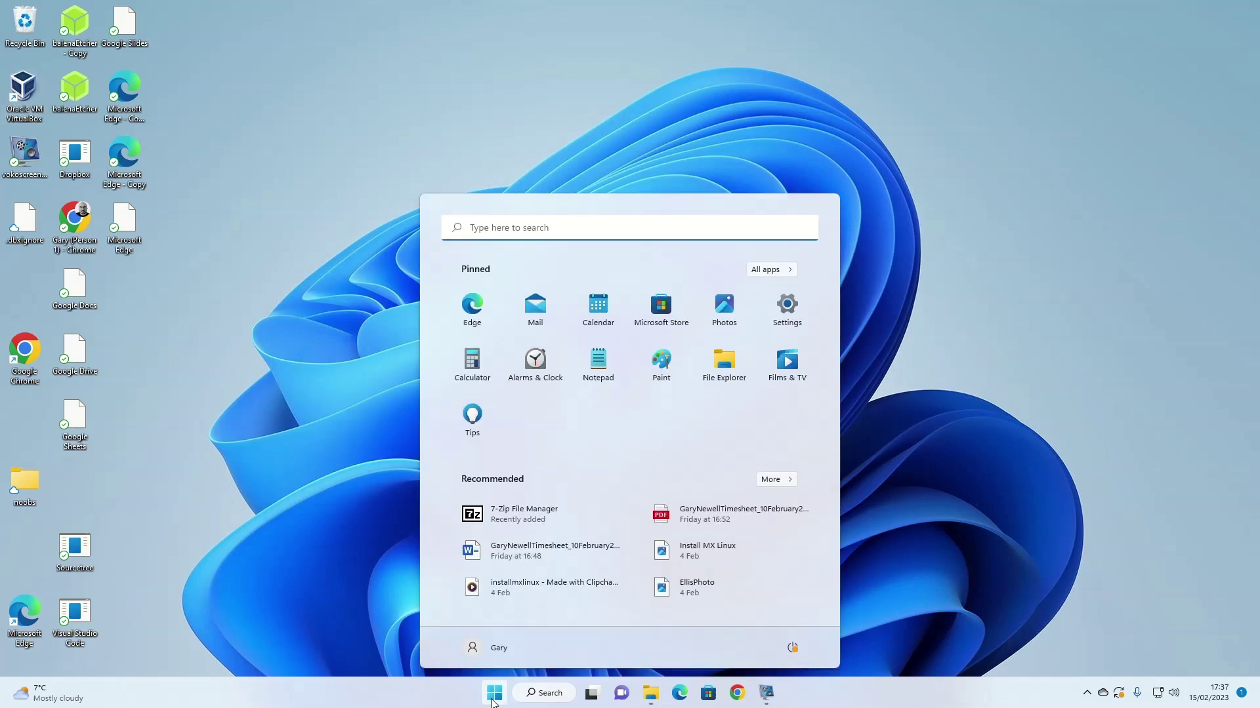
click(792, 649)
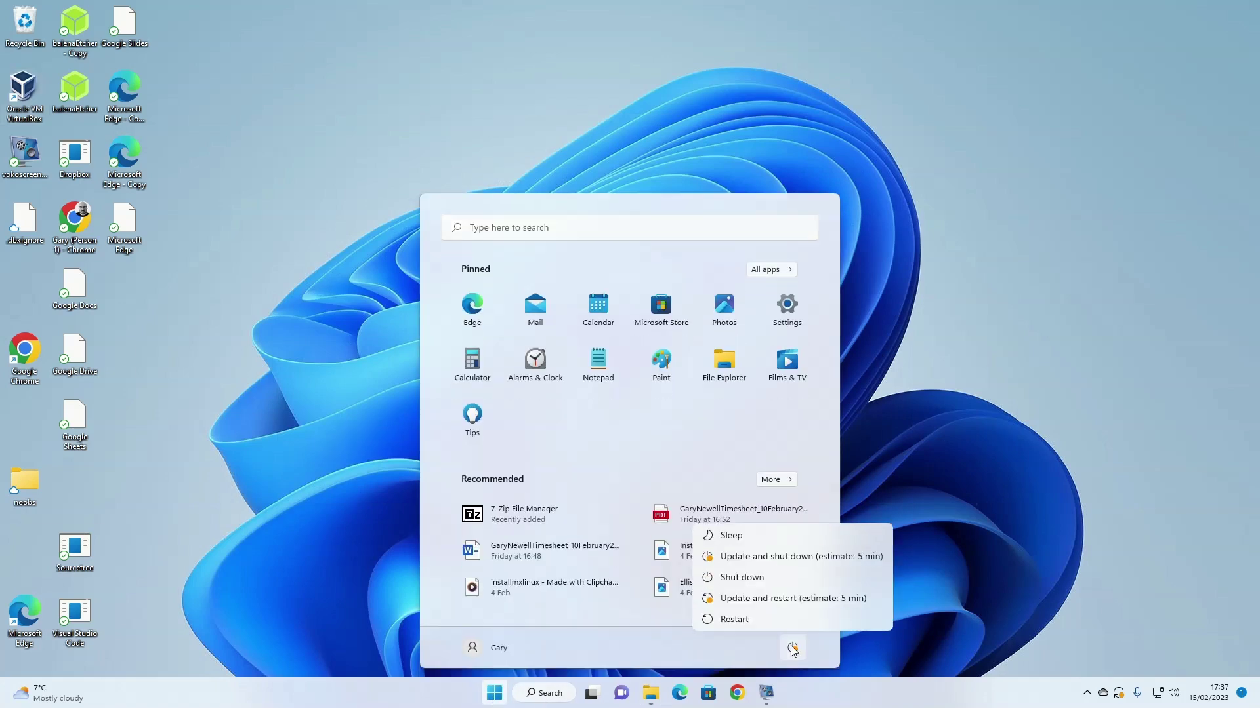
click(734, 619)
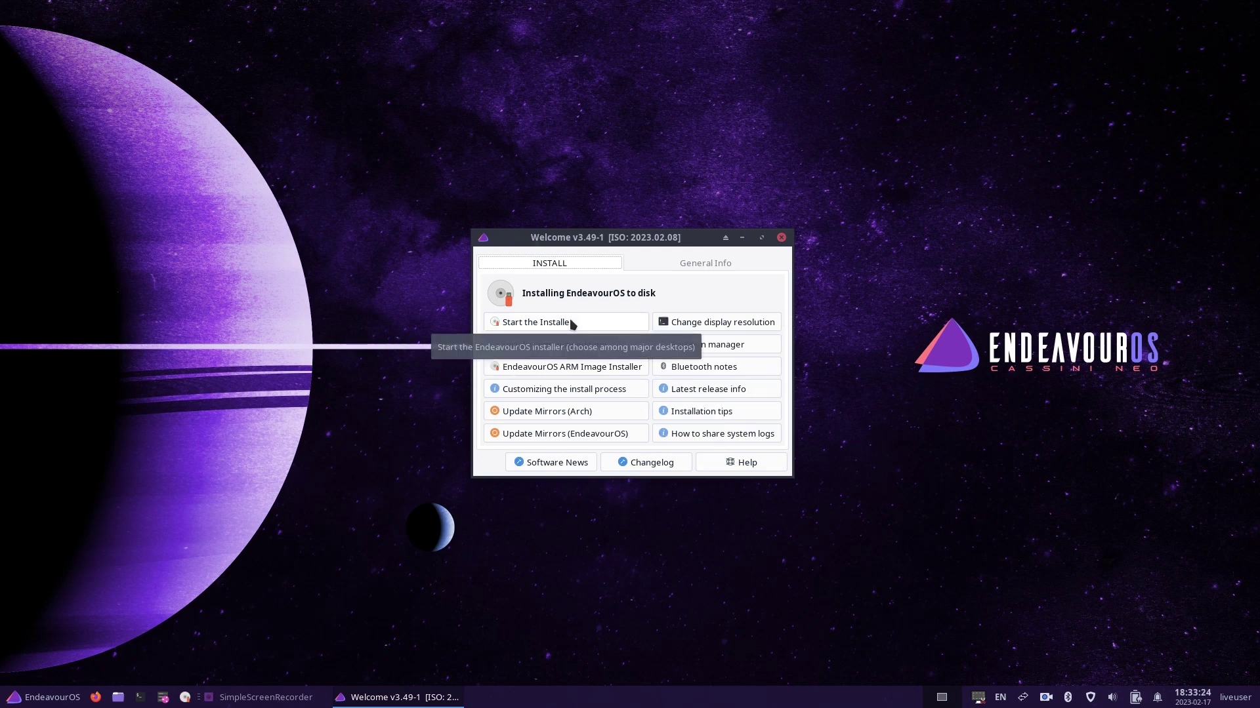
Launch the installer from EndeavourOS Welcome using the Online installation method.
click(571, 323)
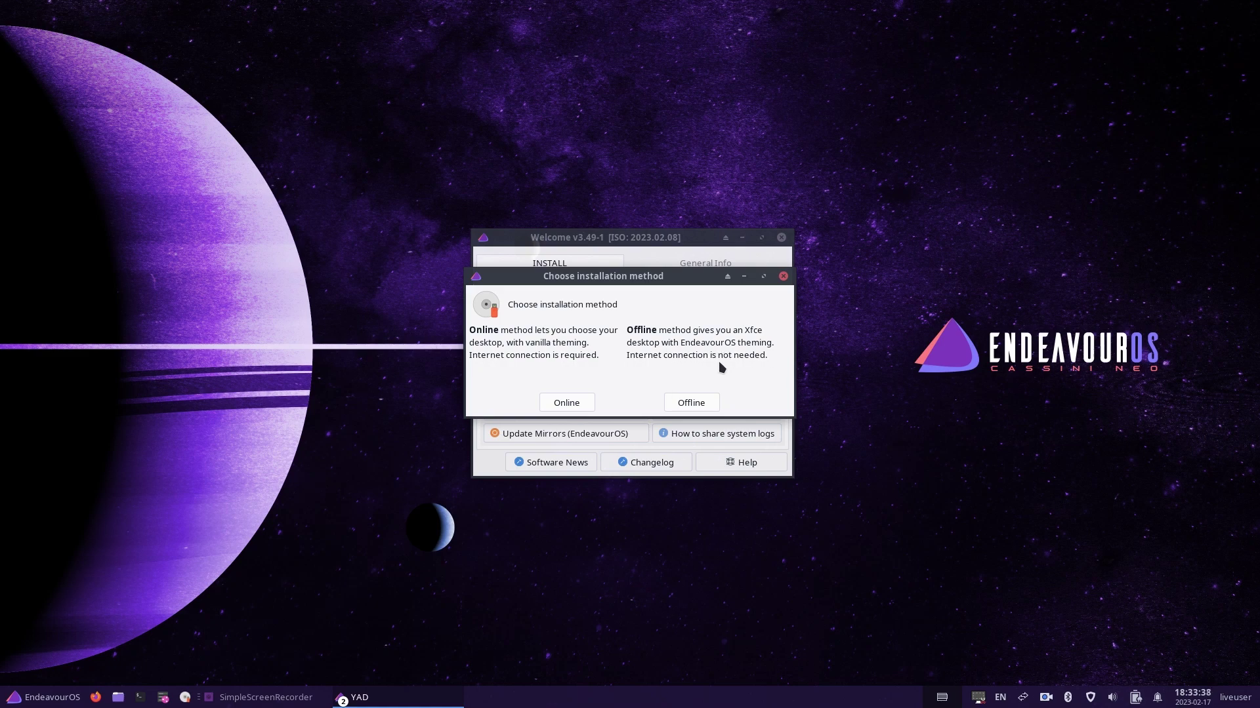
click(565, 403)
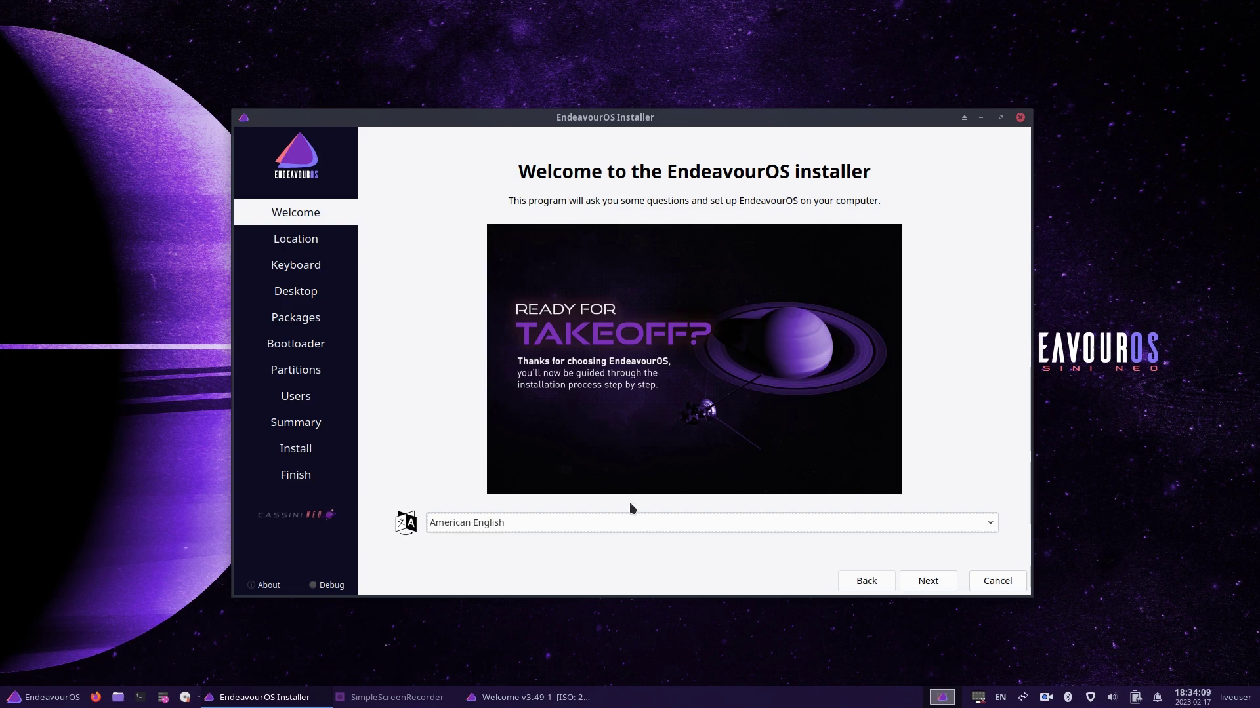
Switch the language to British English (United Kingdom), keeping Europe/London and the English (UK) keyboard.
click(630, 525)
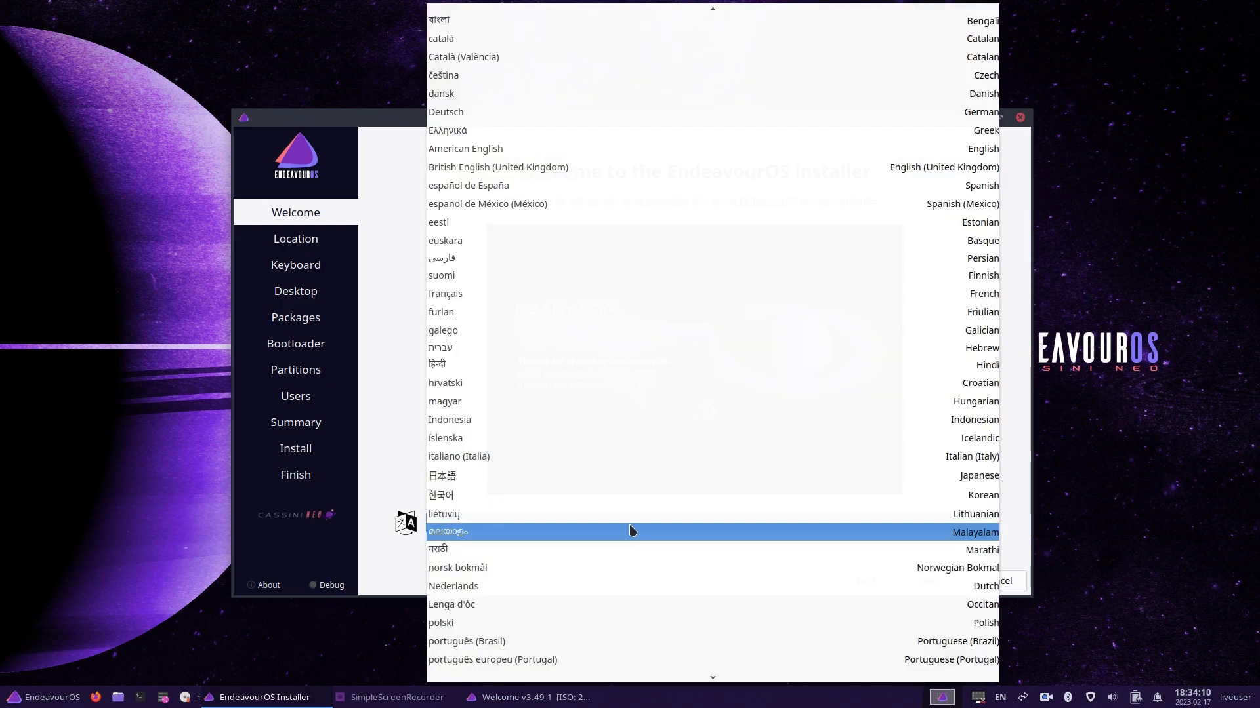
click(548, 167)
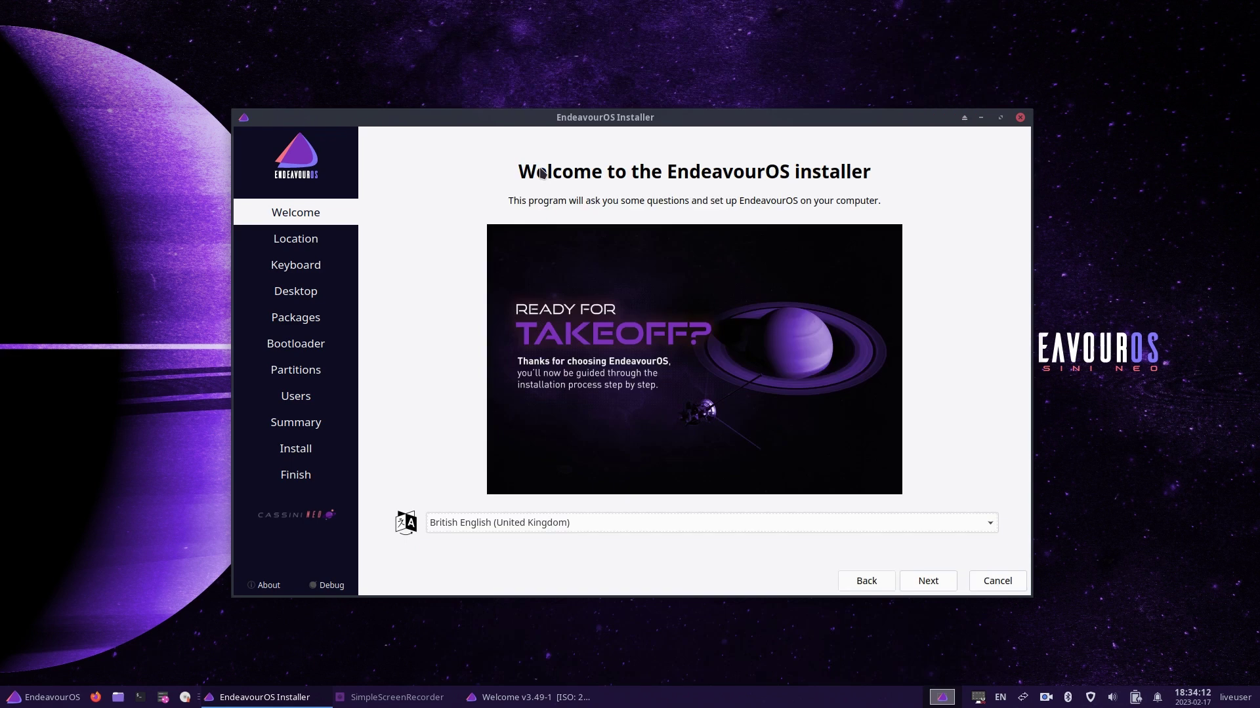
click(936, 583)
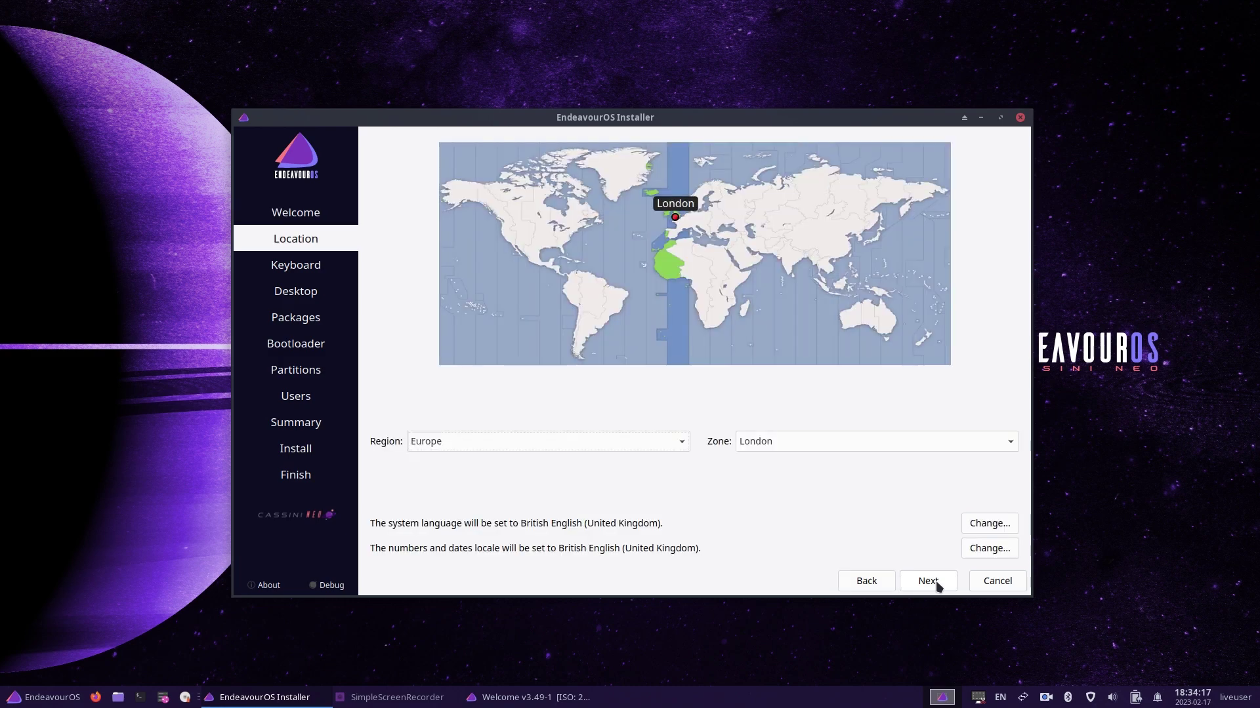
click(937, 583)
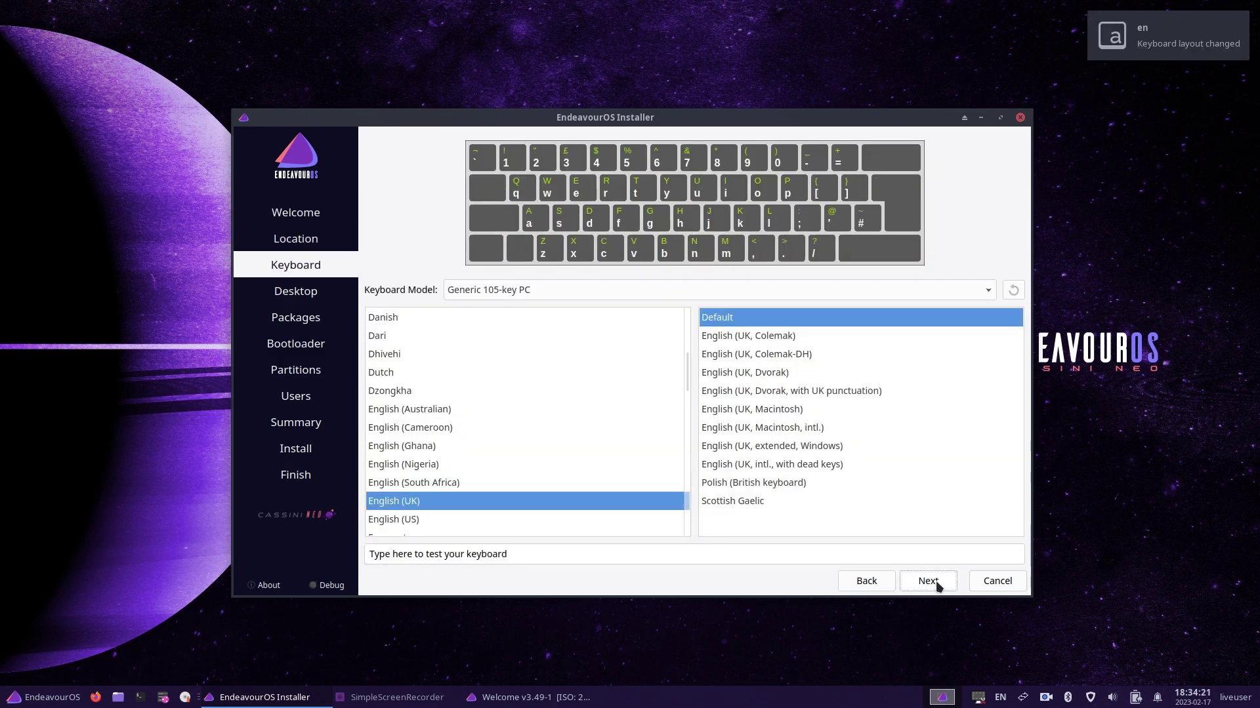
click(937, 584)
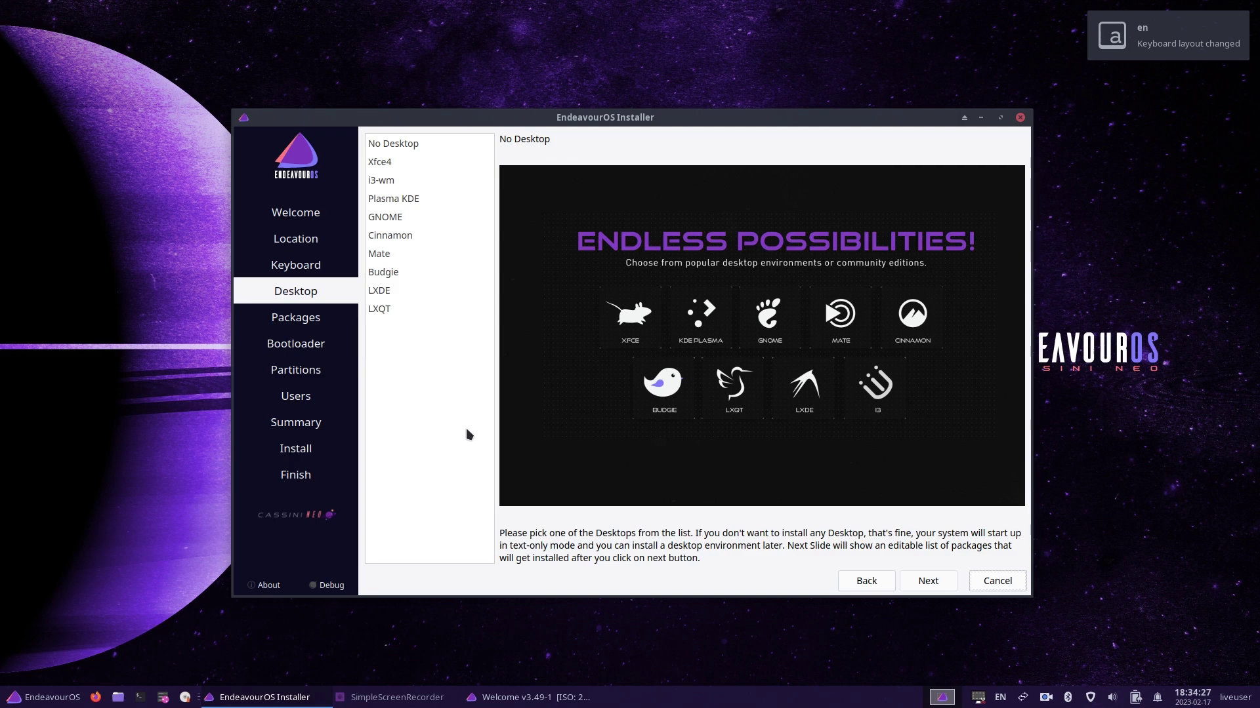
Preview the desktops from Xfce4 through LXQT, then pick Plasma KDE and continue to packages.
click(399, 170)
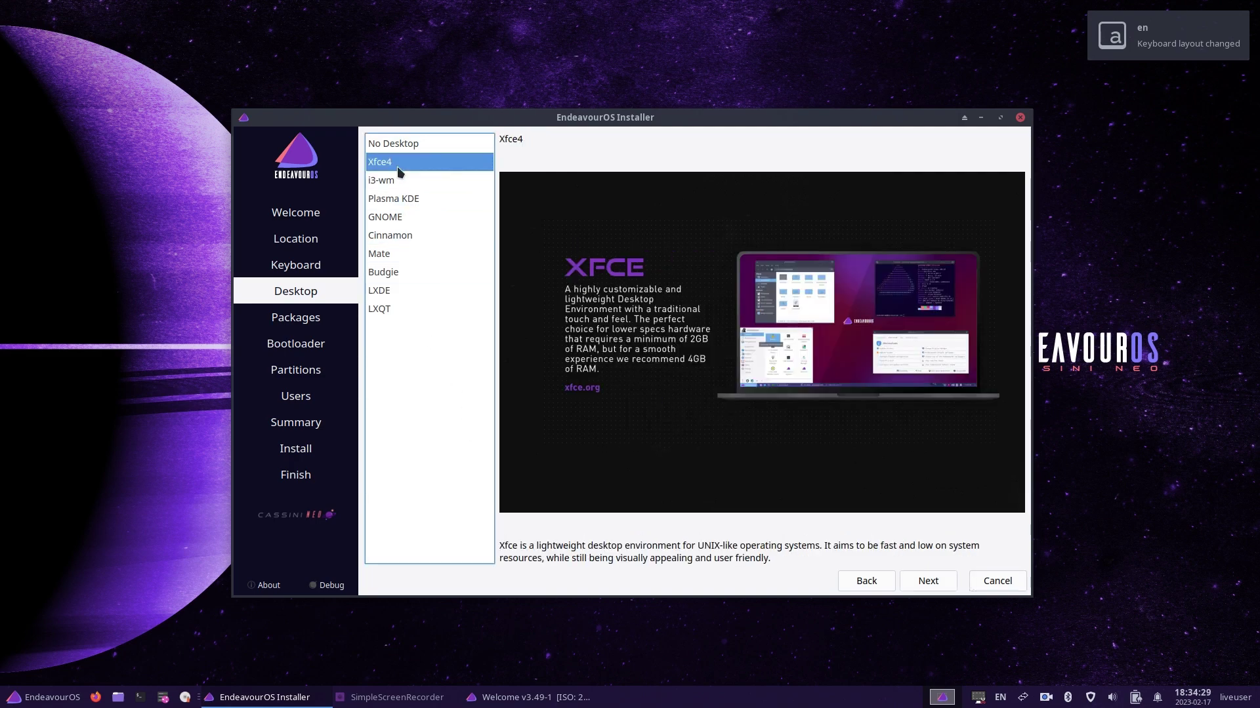
click(399, 179)
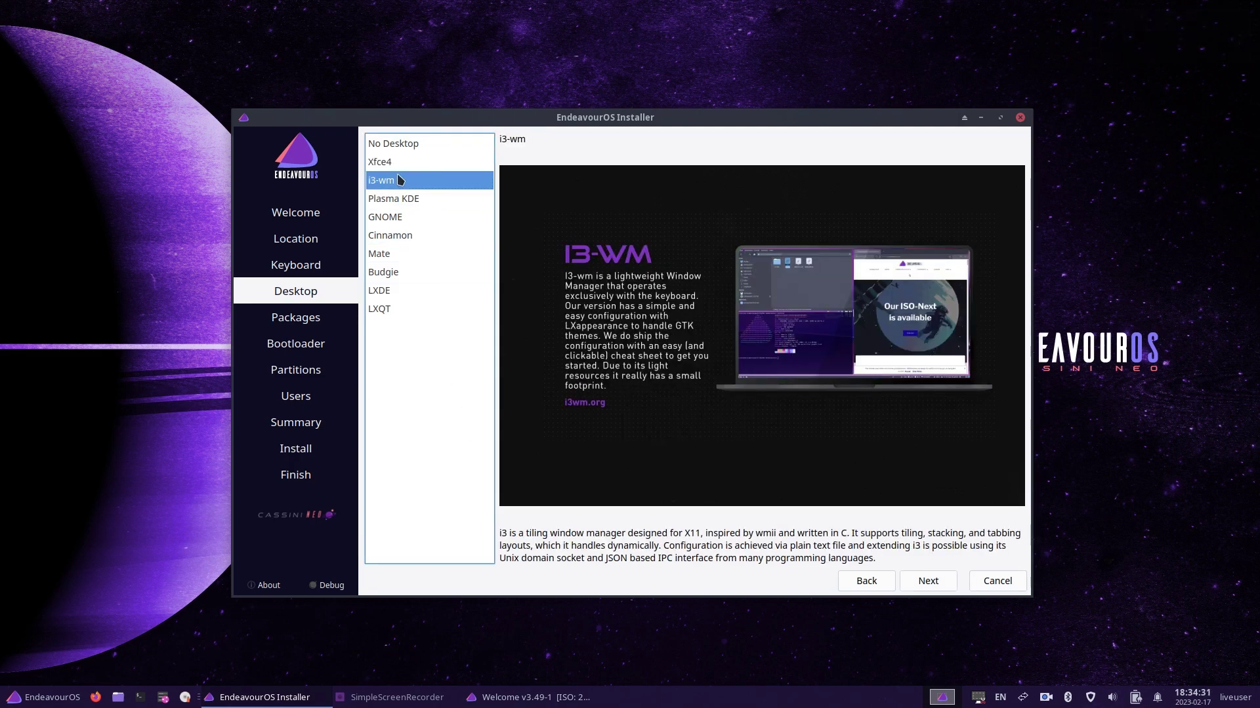
click(403, 198)
click(404, 217)
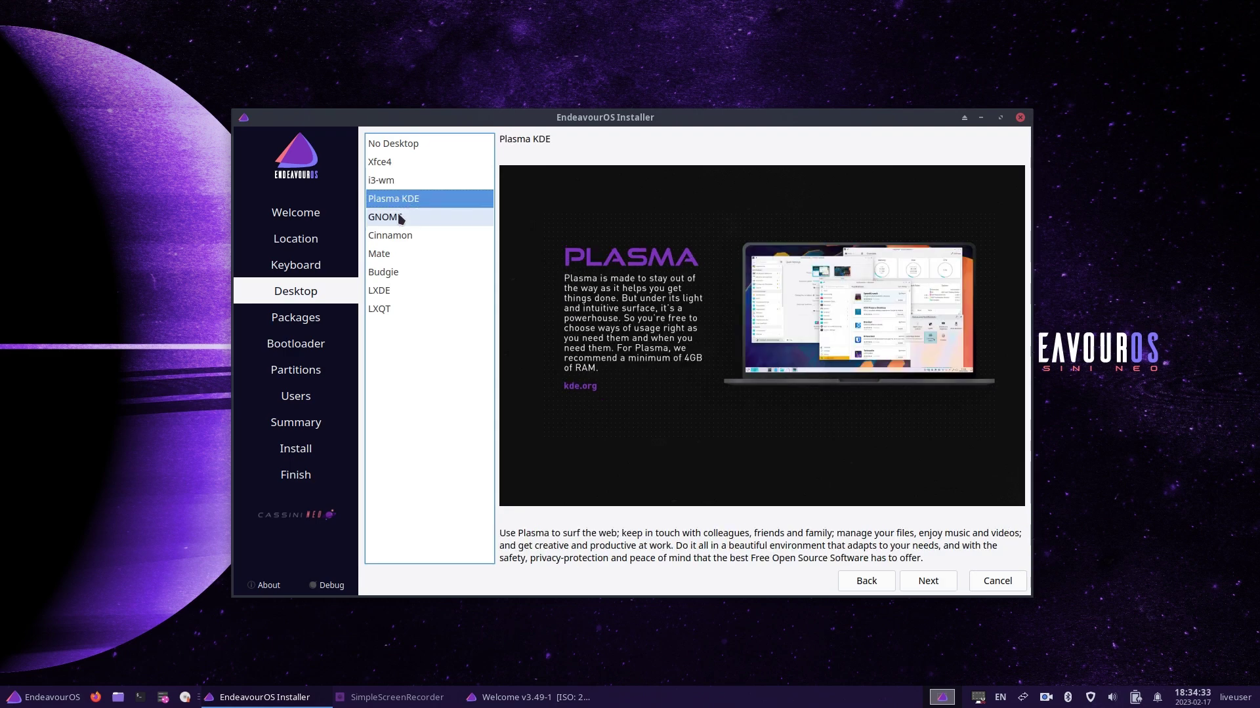
click(402, 236)
click(396, 253)
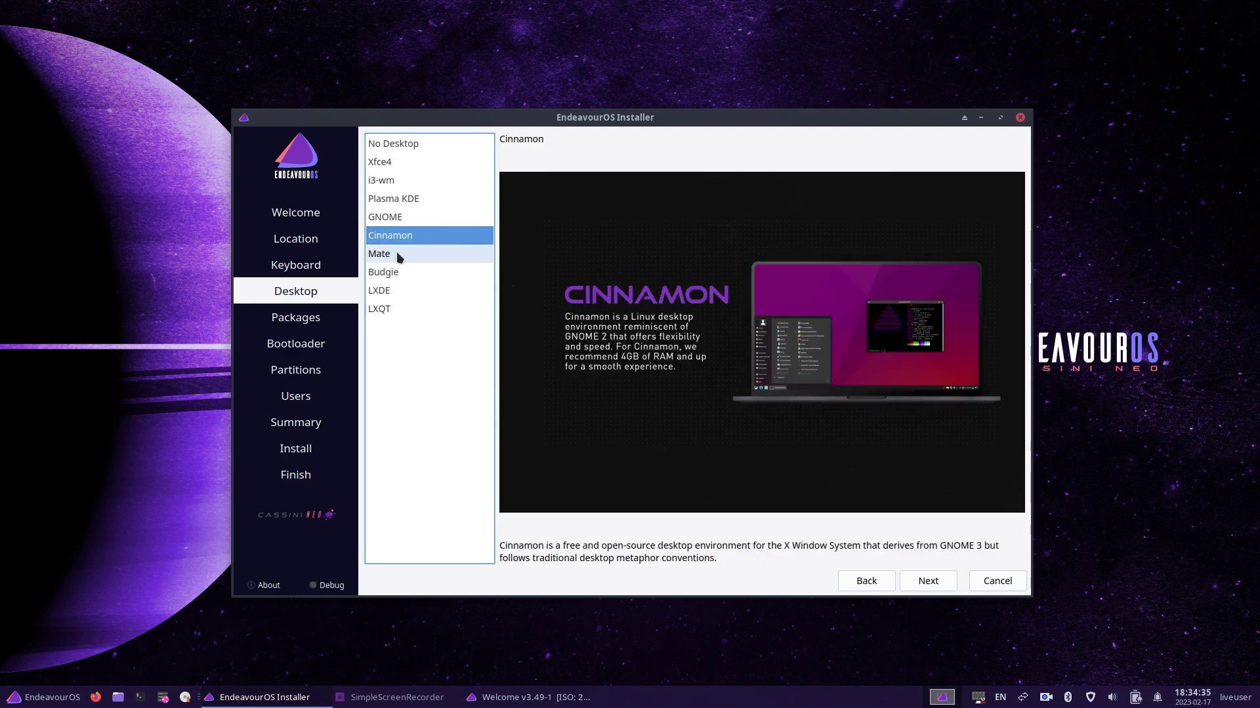
click(397, 272)
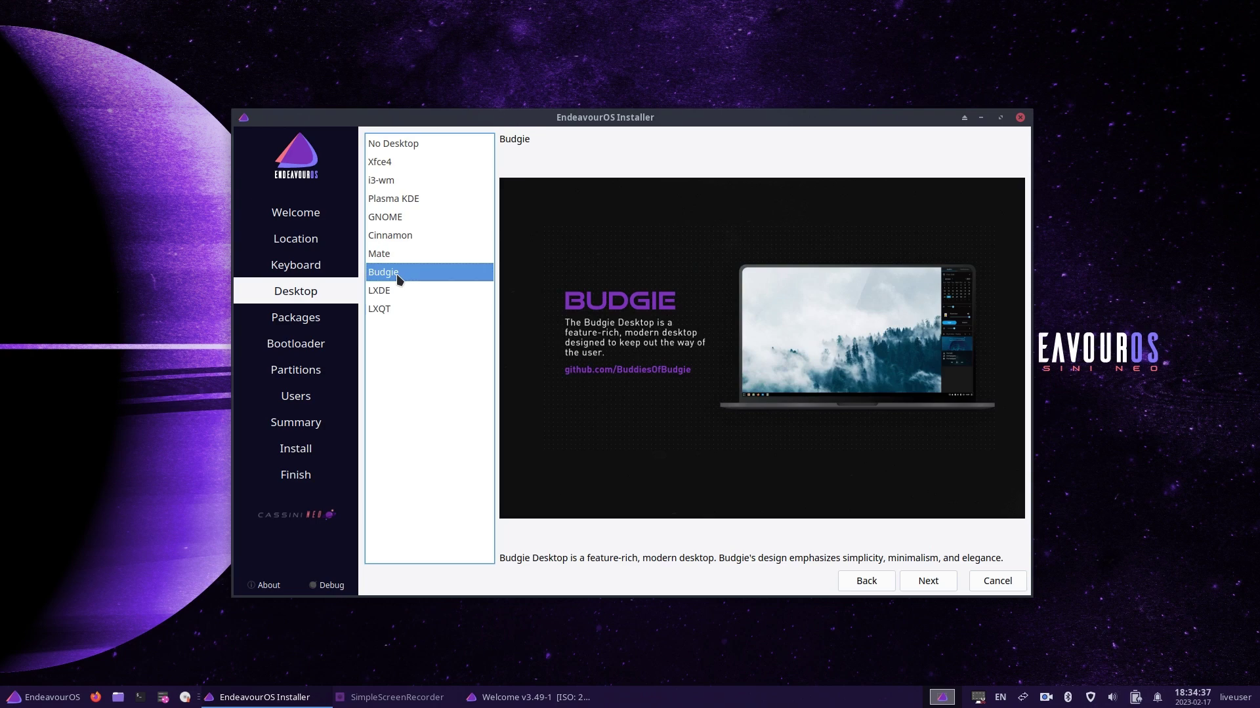
click(397, 291)
click(395, 313)
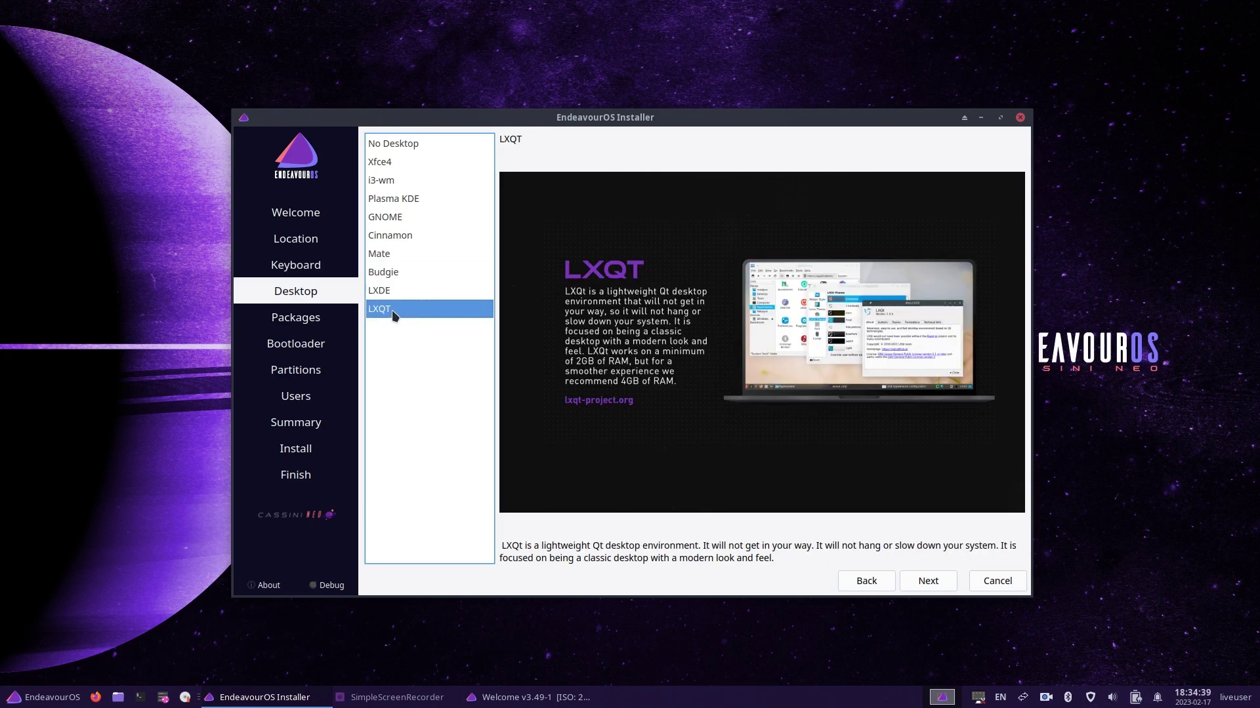
click(402, 199)
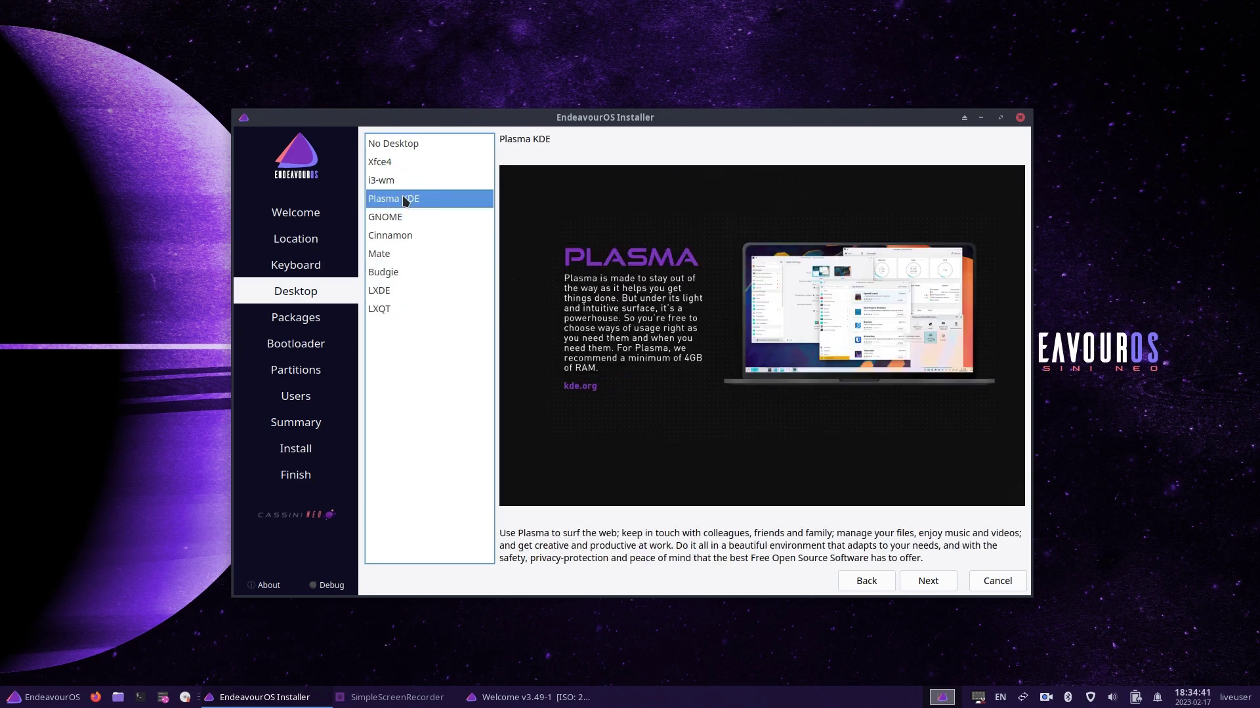
click(928, 581)
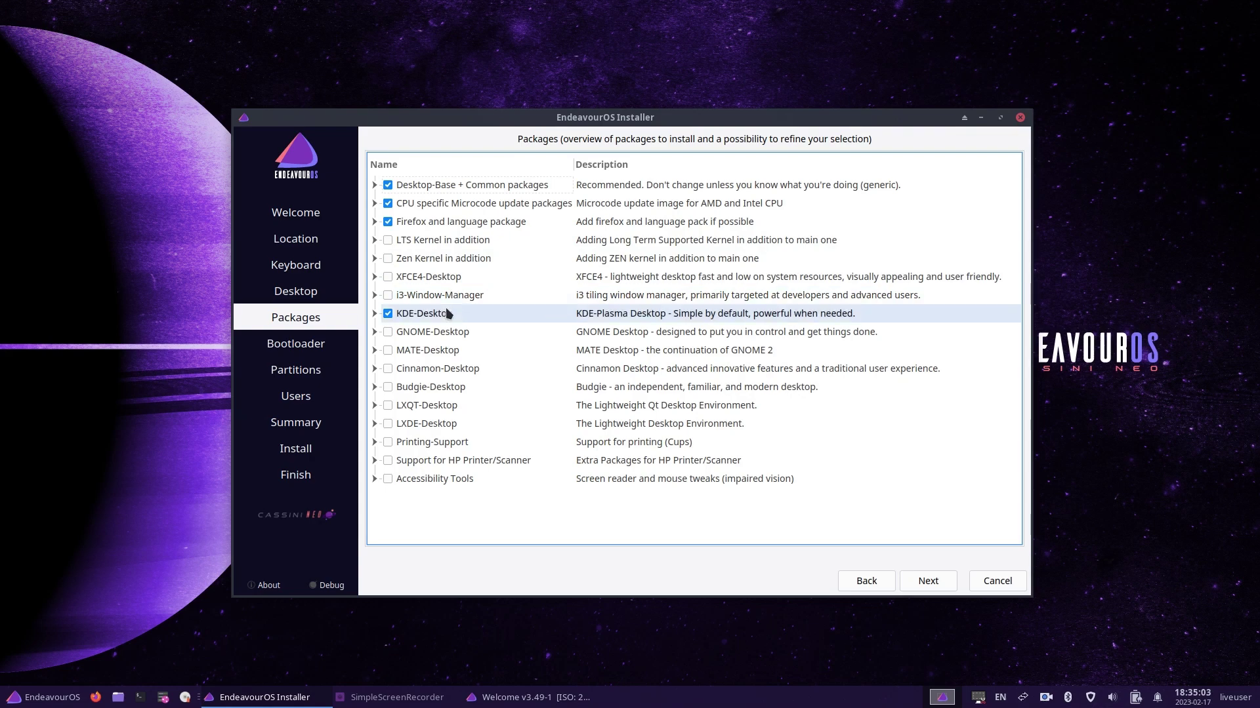
Add the Printing-Support and Support for HP Printer/Scanner packages, then continue.
click(388, 442)
click(388, 460)
click(375, 460)
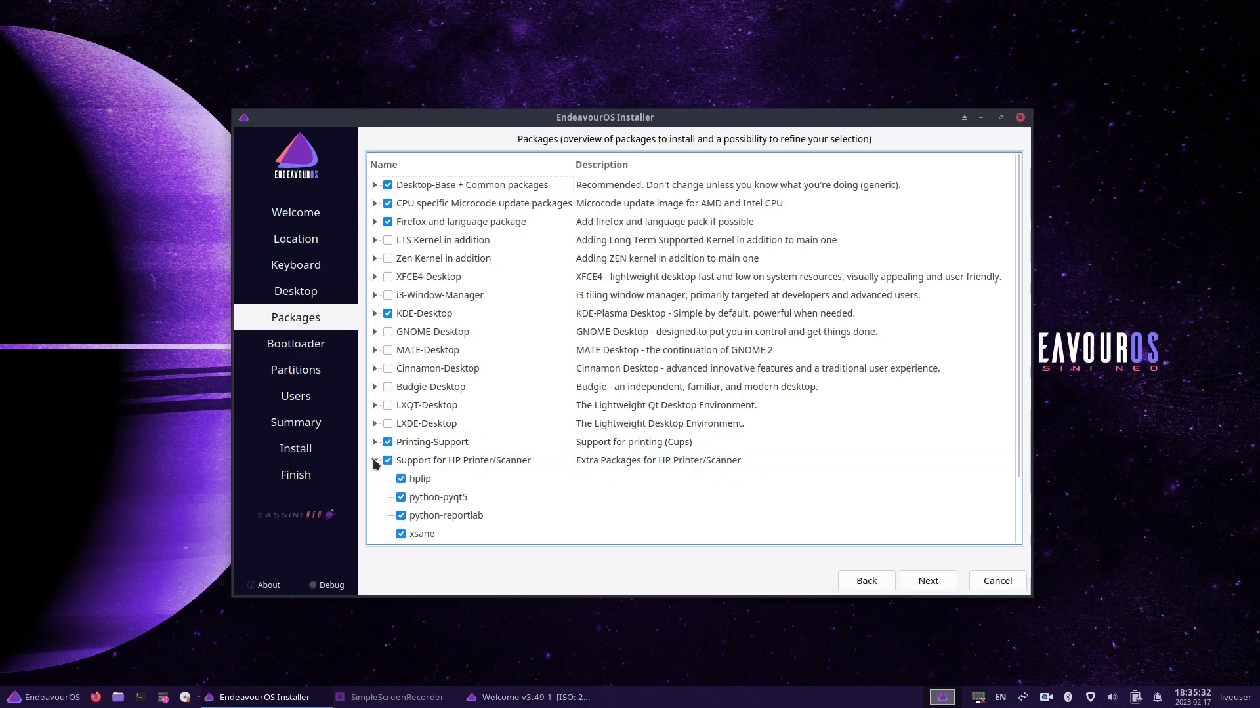
click(375, 460)
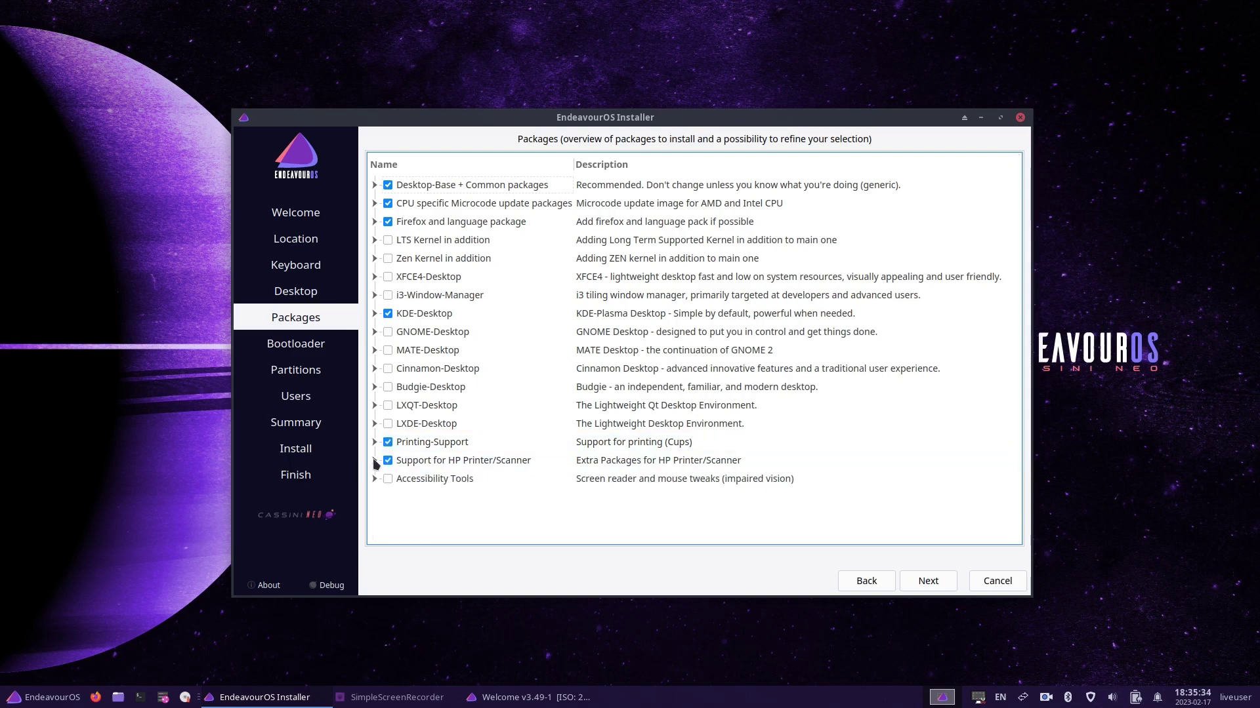
click(944, 588)
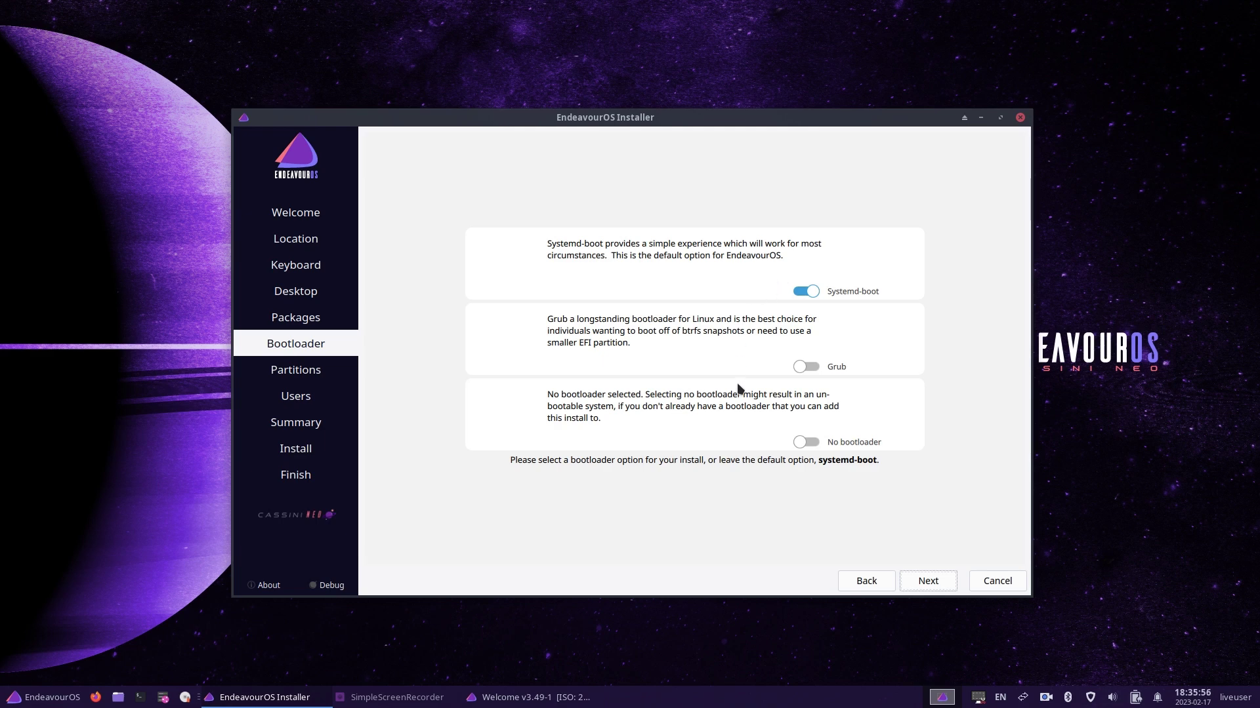
Keep systemd-boot as the bootloader and move on to partitioning.
click(928, 581)
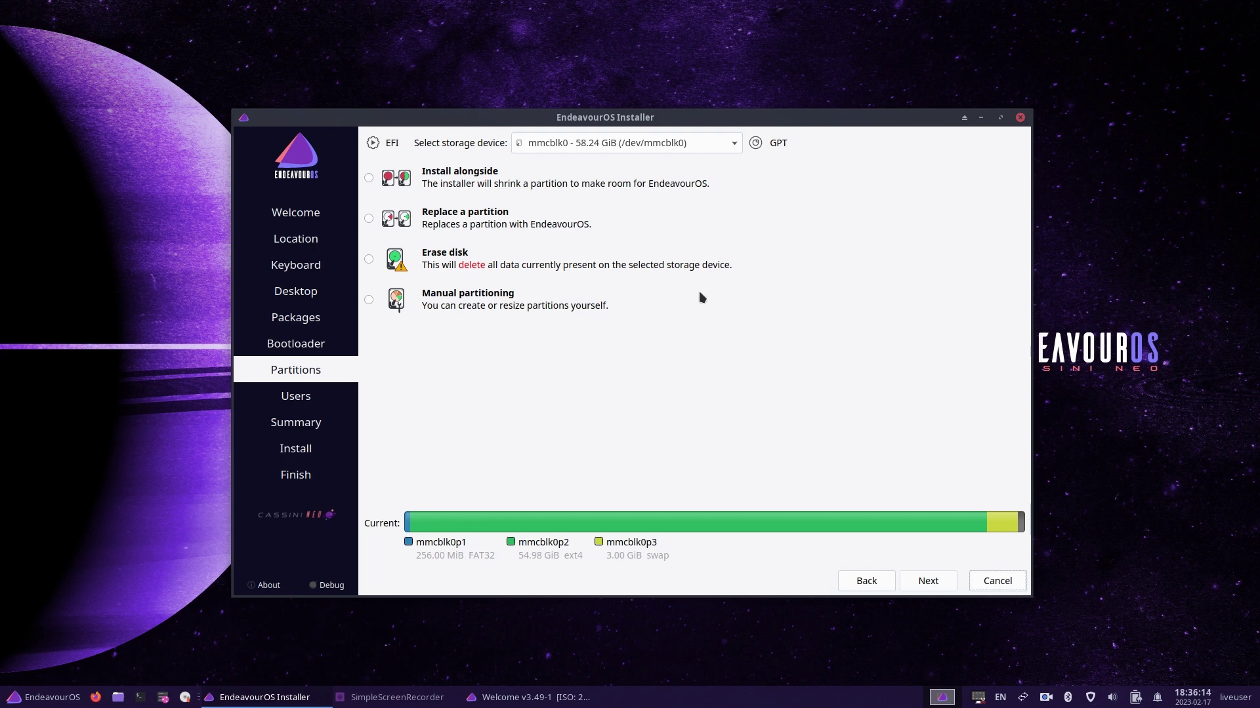
Keep the 58.24 GiB mmcblk0 drive selected as the storage device.
click(734, 144)
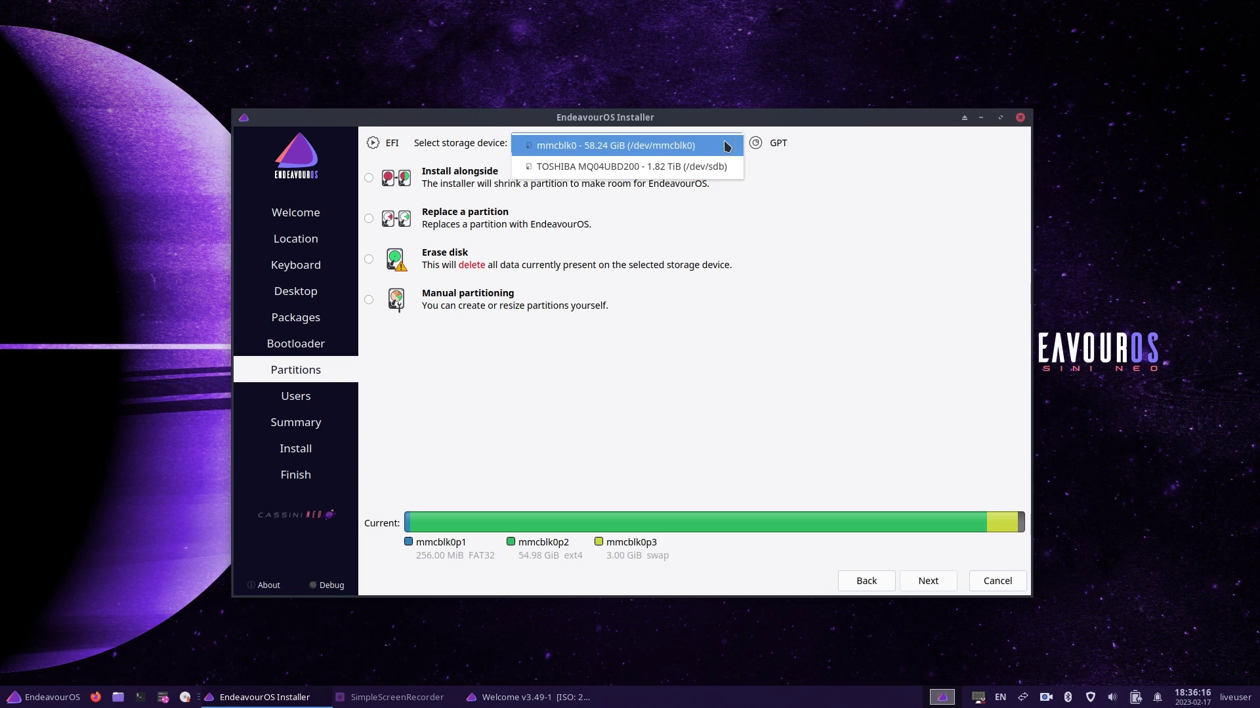
click(727, 145)
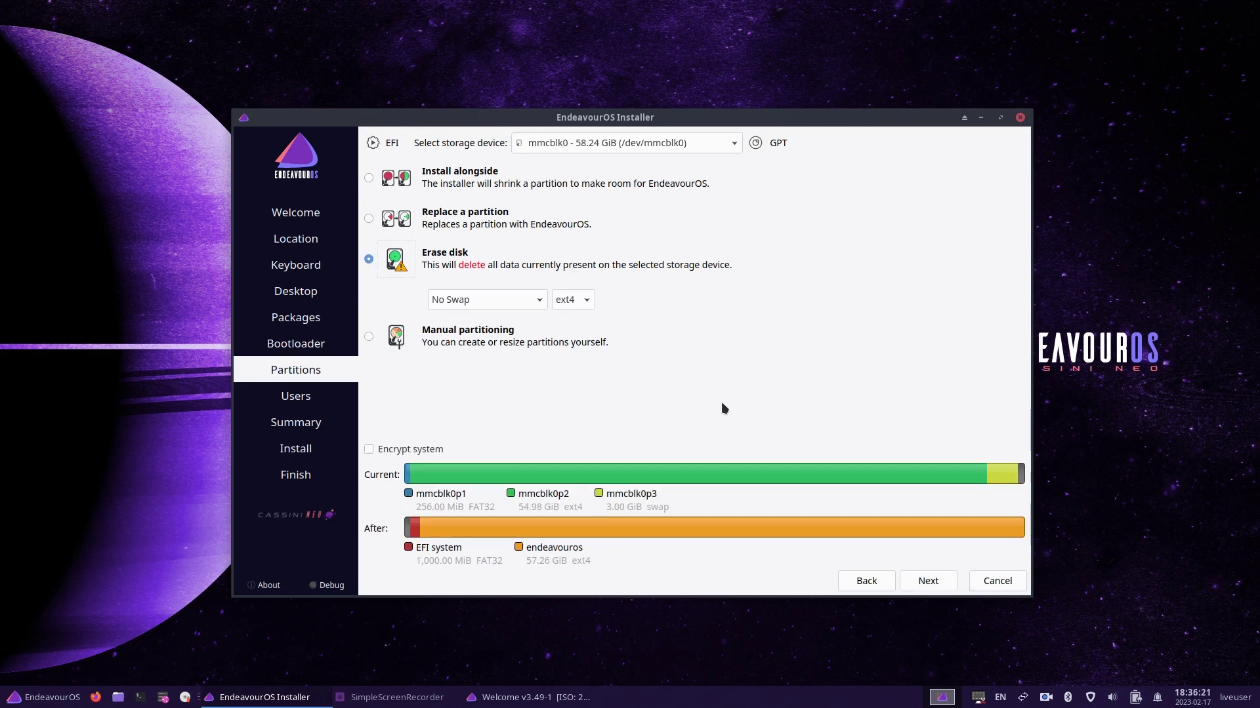
Enter the user's name and change the computer name's suffix to 'endeavour'.
click(929, 582)
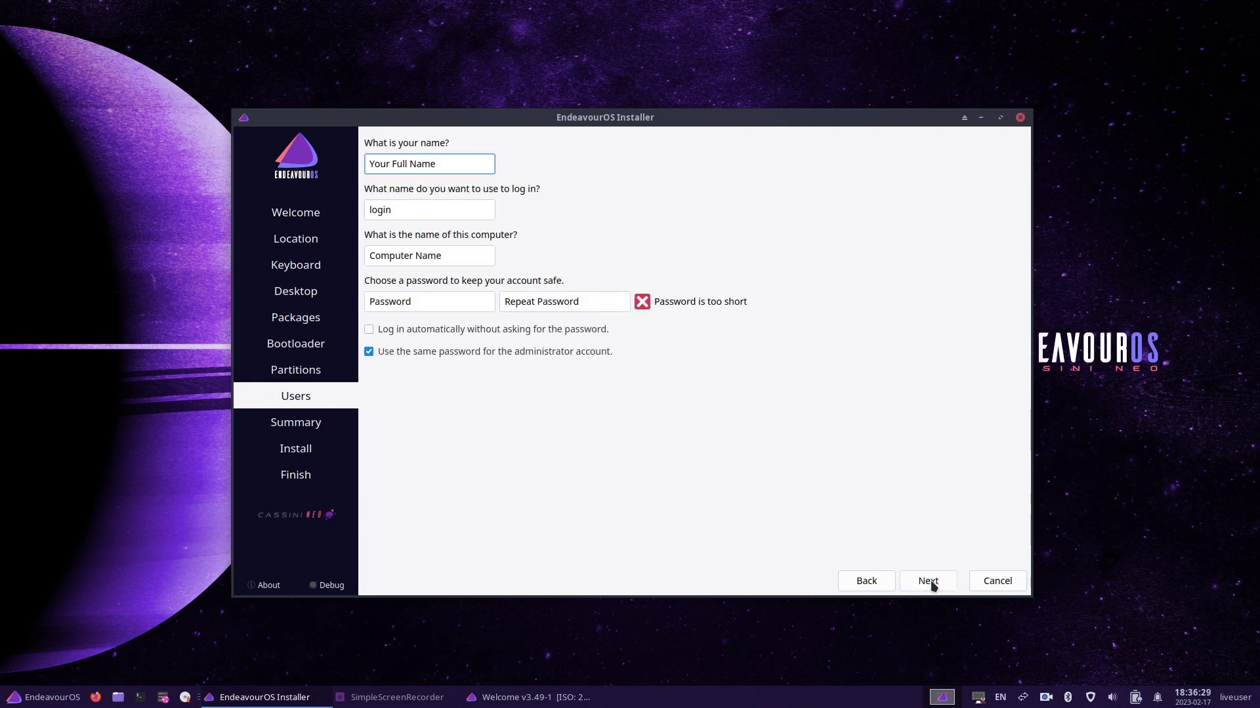
text(gha)
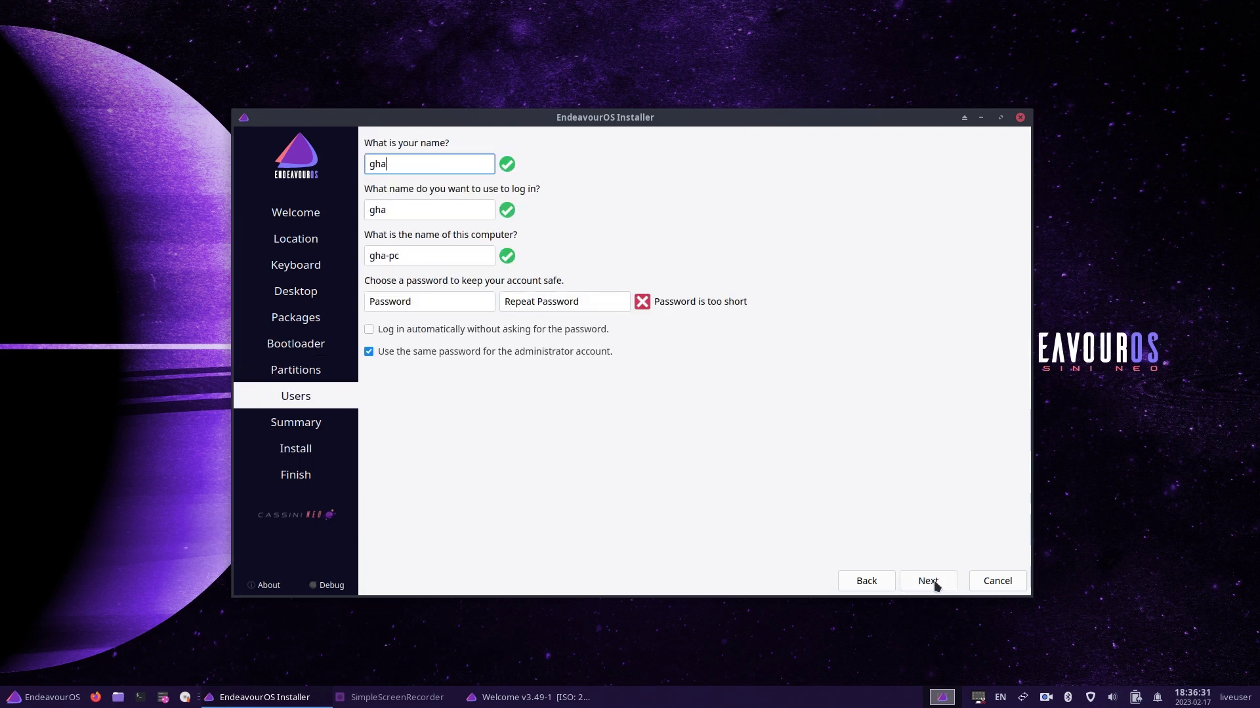
key(BackSpace)
key(BackSpace)
text(ary)
click(428, 262)
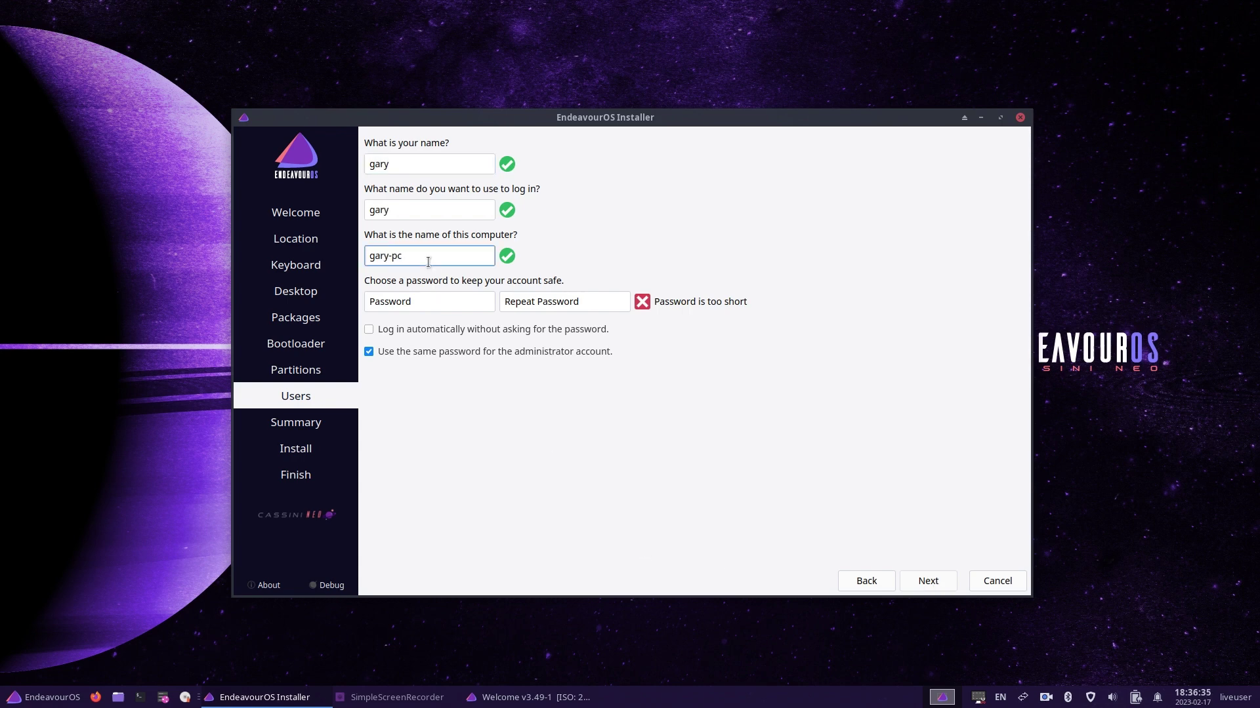
key(BackSpace)
key(BackSpace)
text(endeavour)
Set and confirm the account password, then proceed to the installation summary.
click(431, 308)
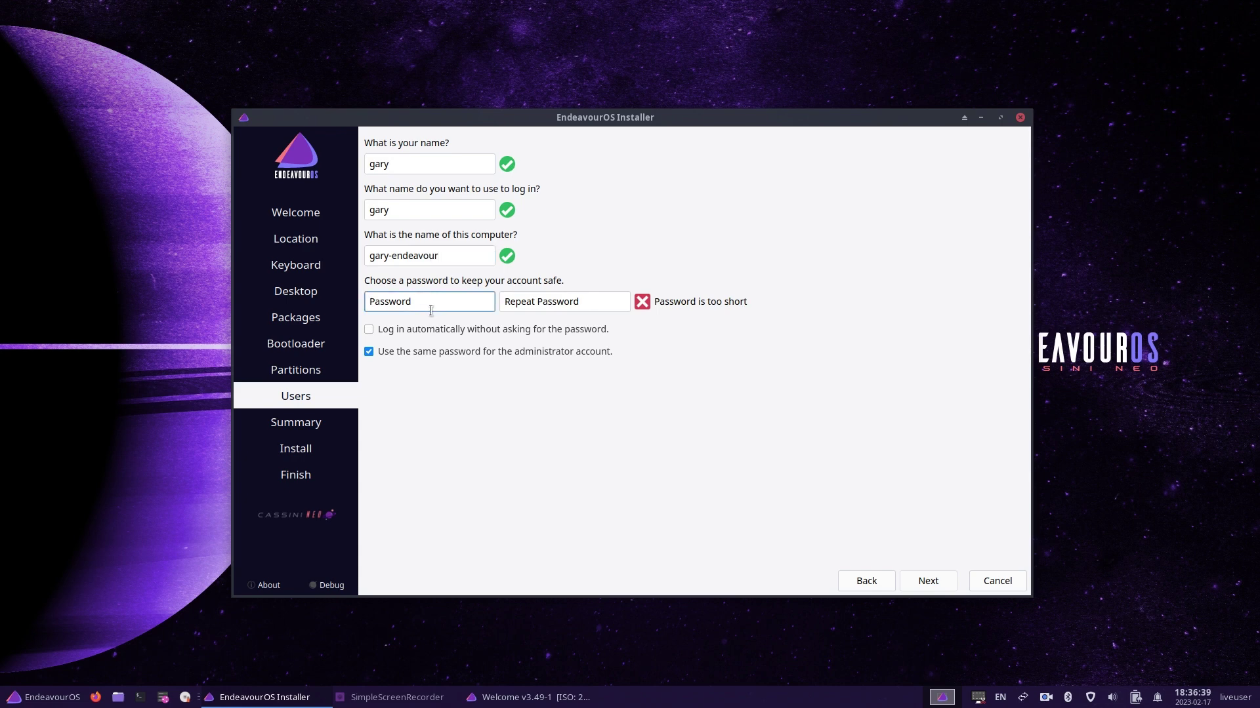
text(•••••••••••)
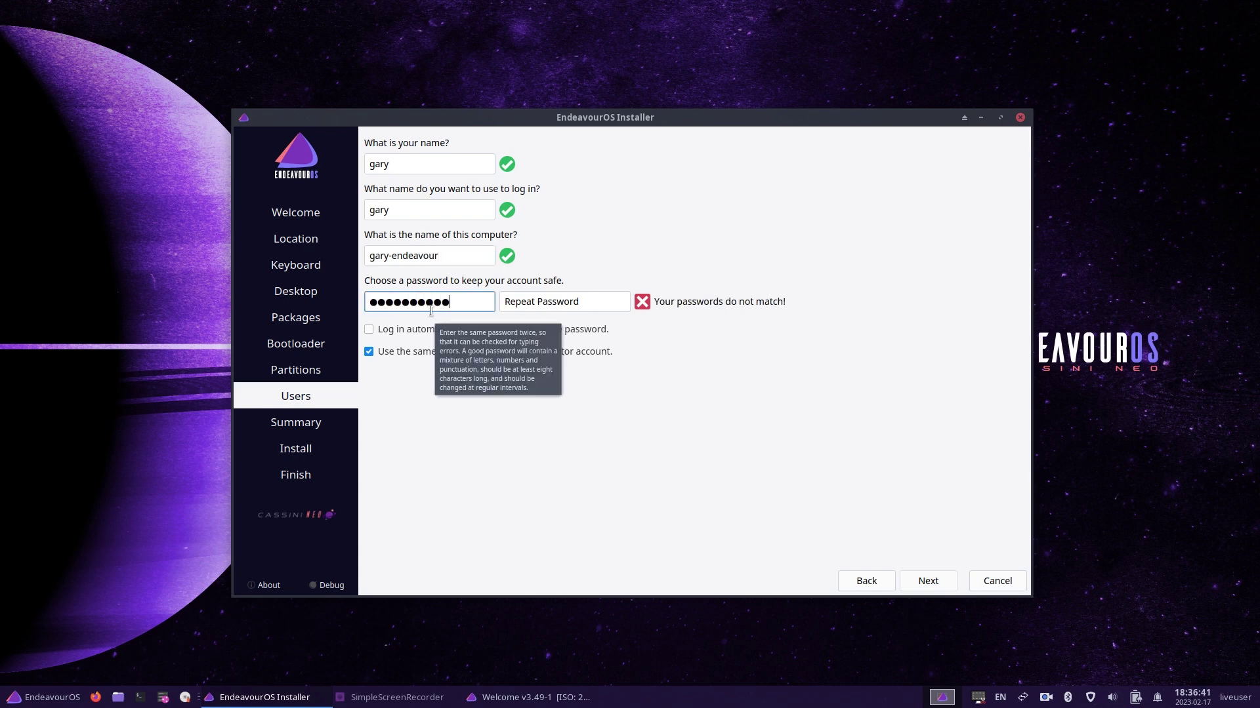
key(Tab)
text(••••••••••)
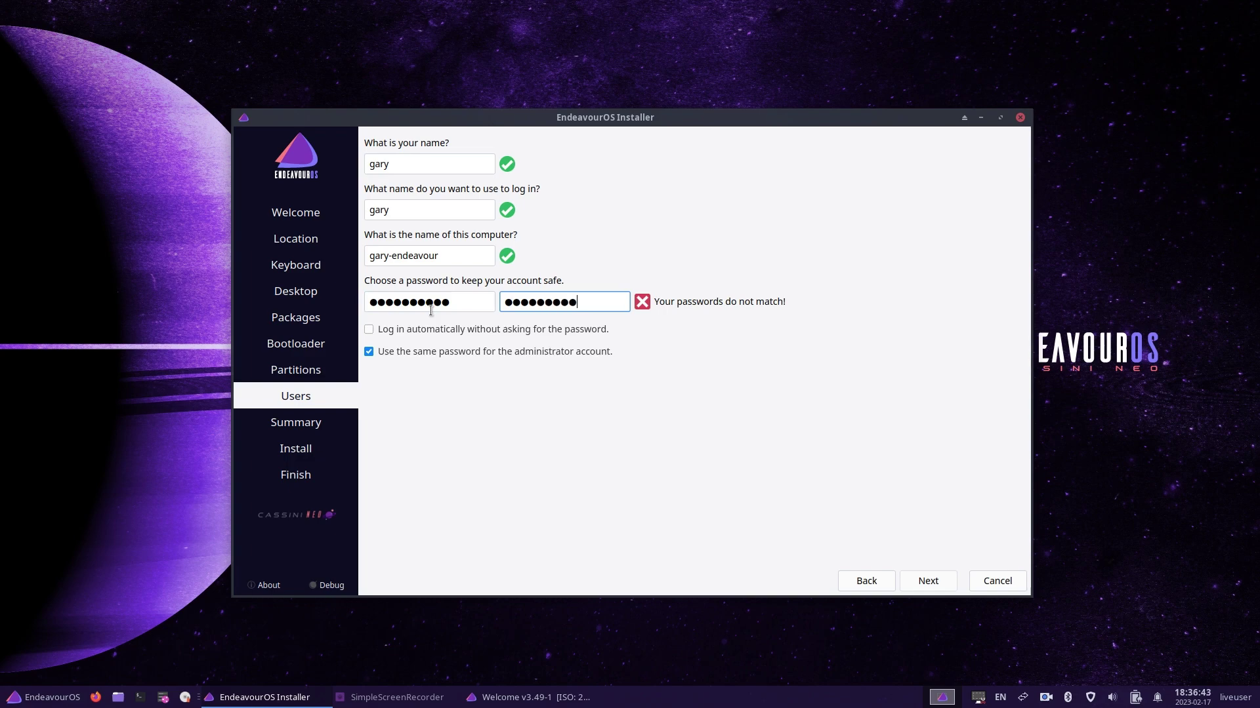
text(•)
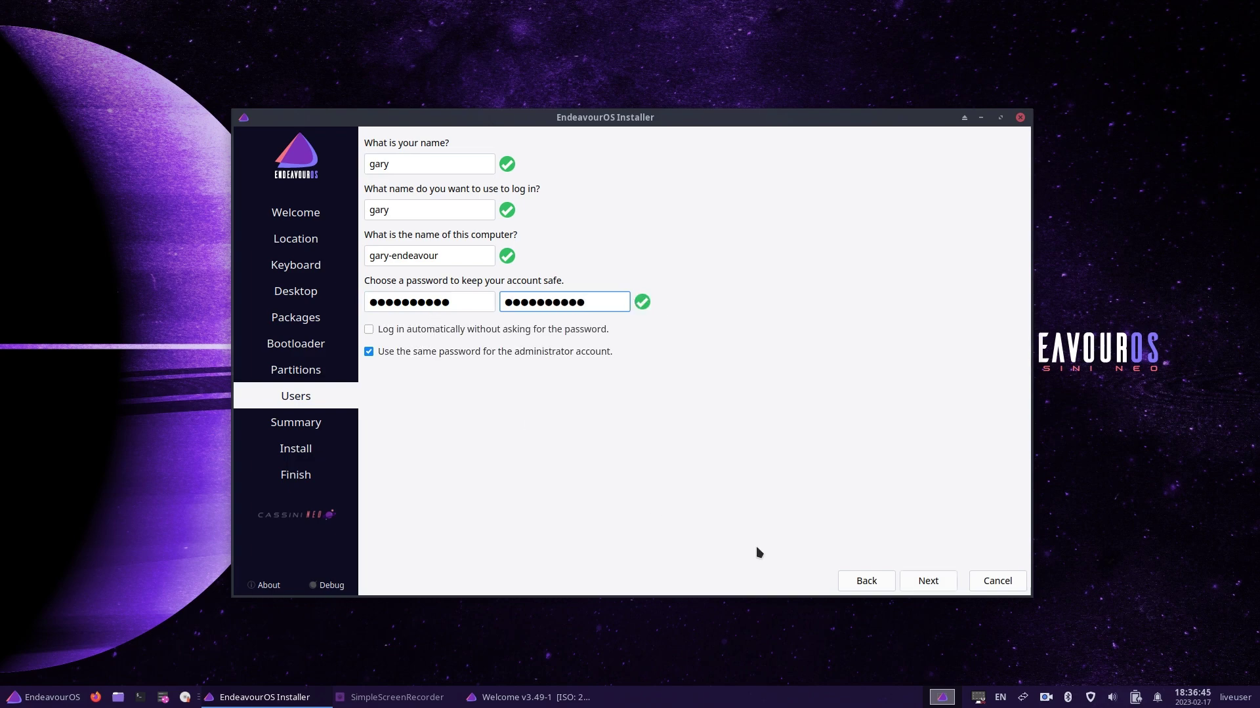
click(929, 582)
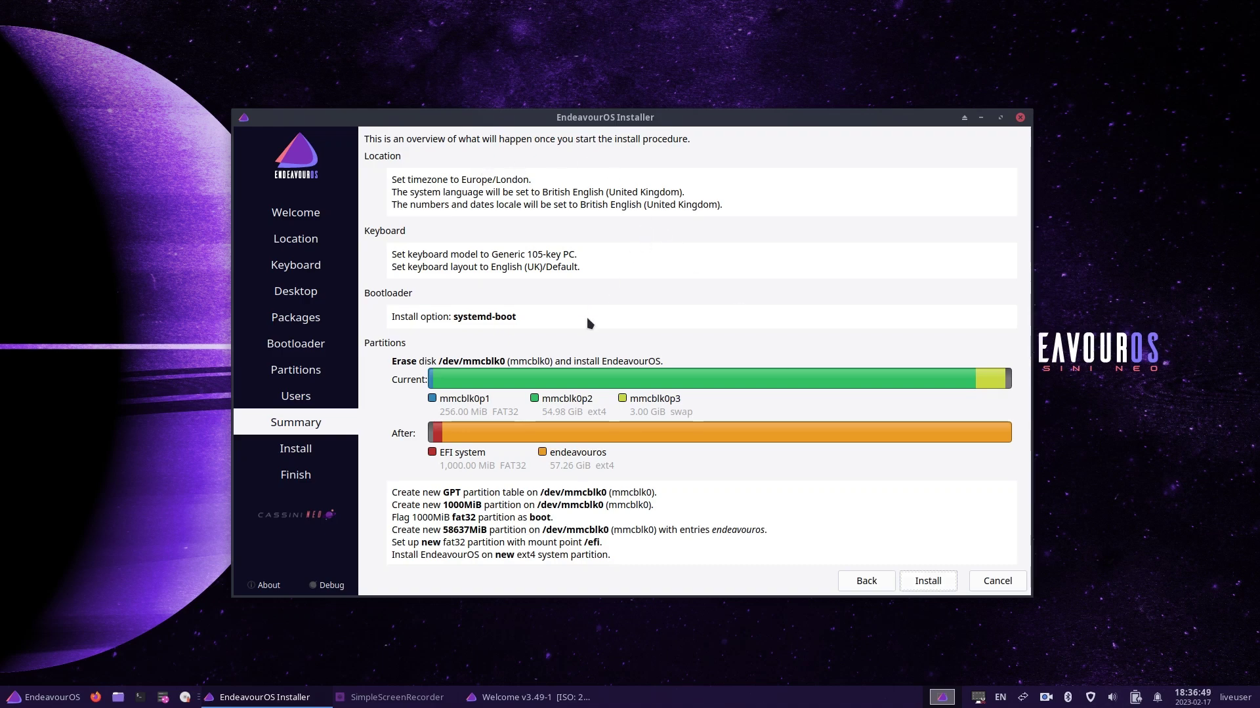
Start the installation and confirm erasing mmcblk0 to install EndeavourOS.
click(929, 583)
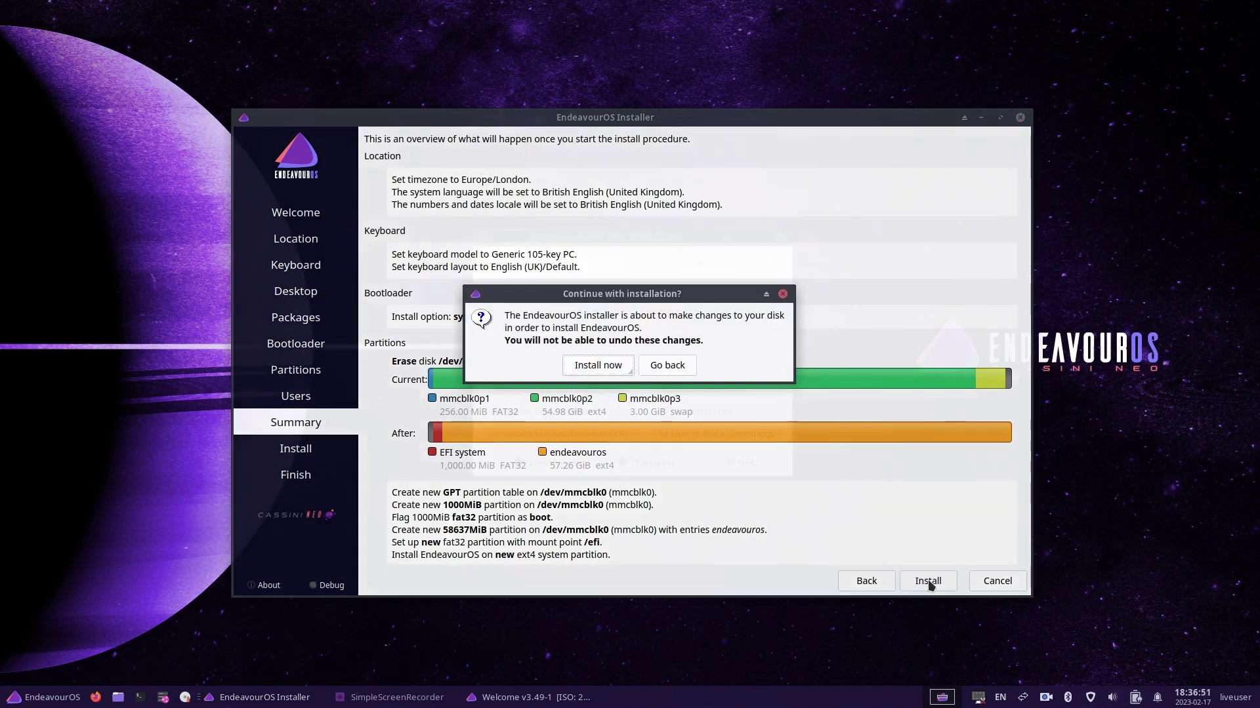
click(591, 367)
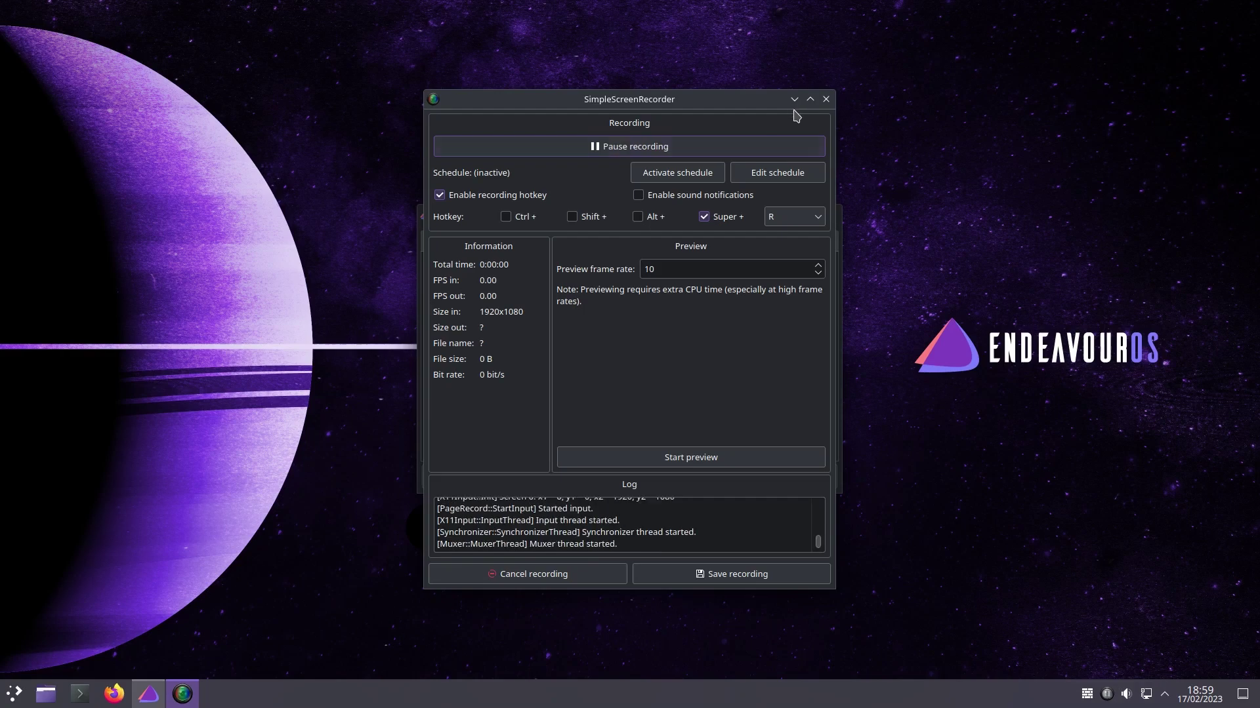
Toggle SimpleScreenRecorder with Super+R twice to restart the screen capture.
key(super+r)
key(super+r)
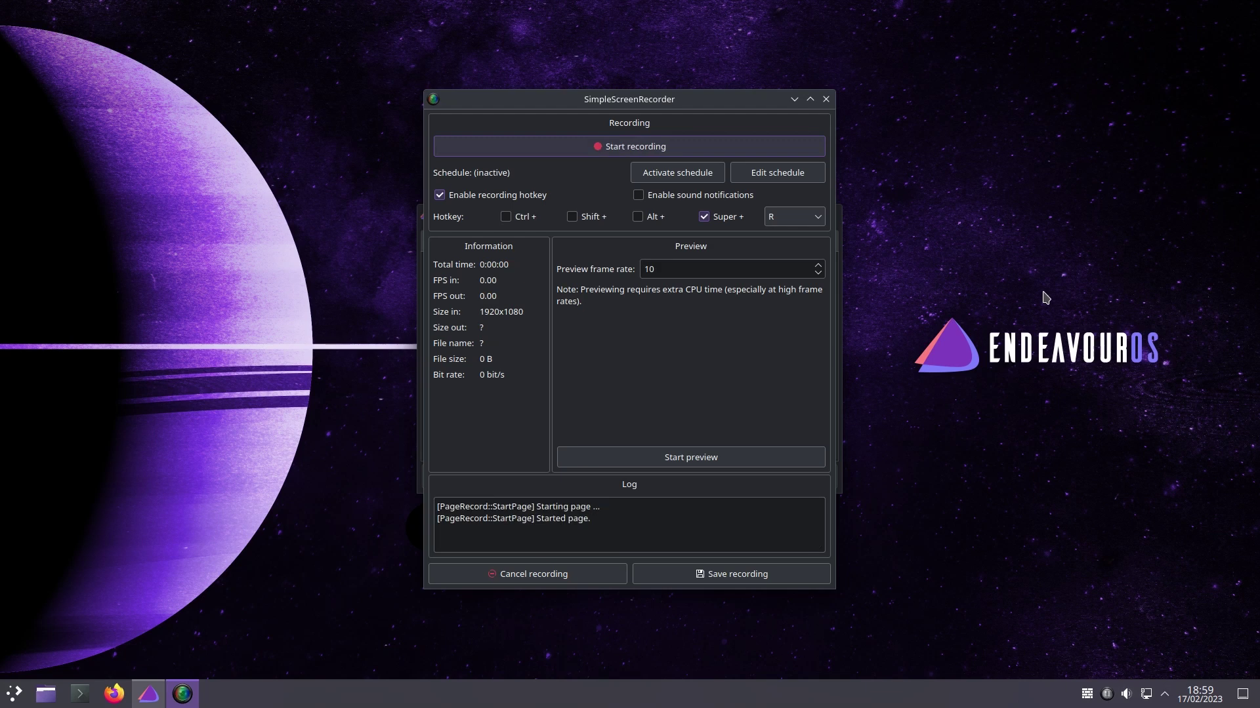
key(super+r)
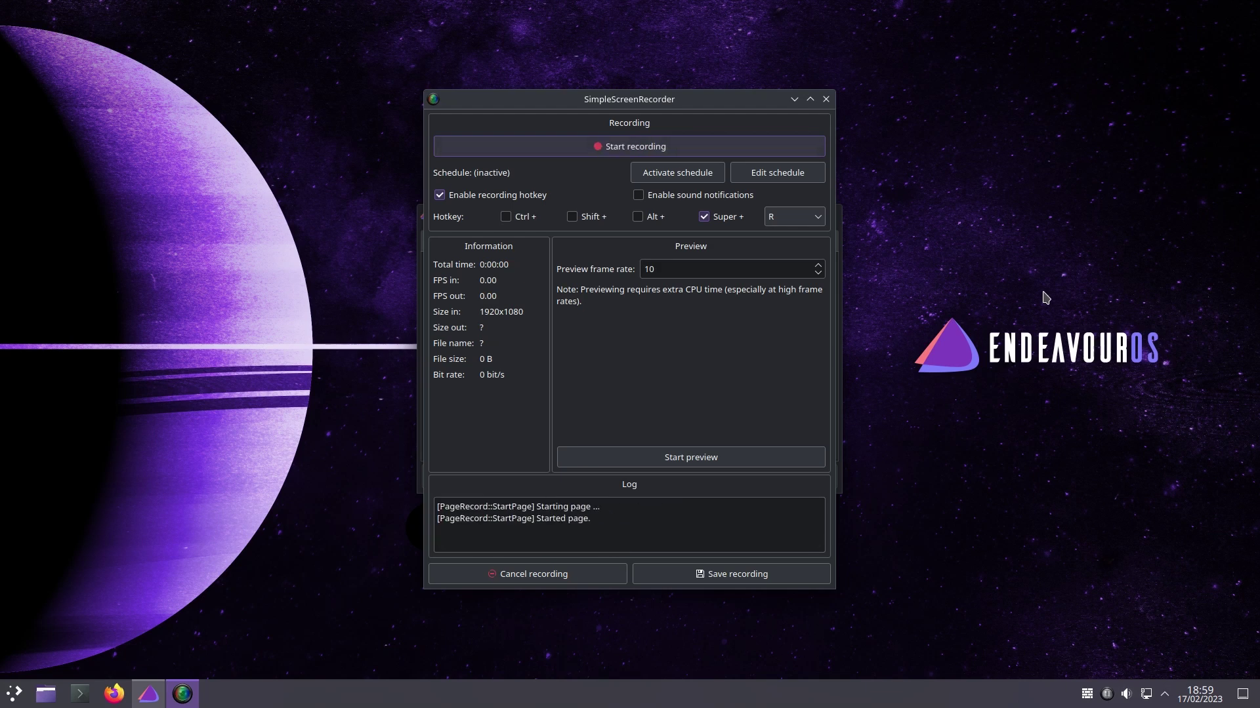
key(super+r)
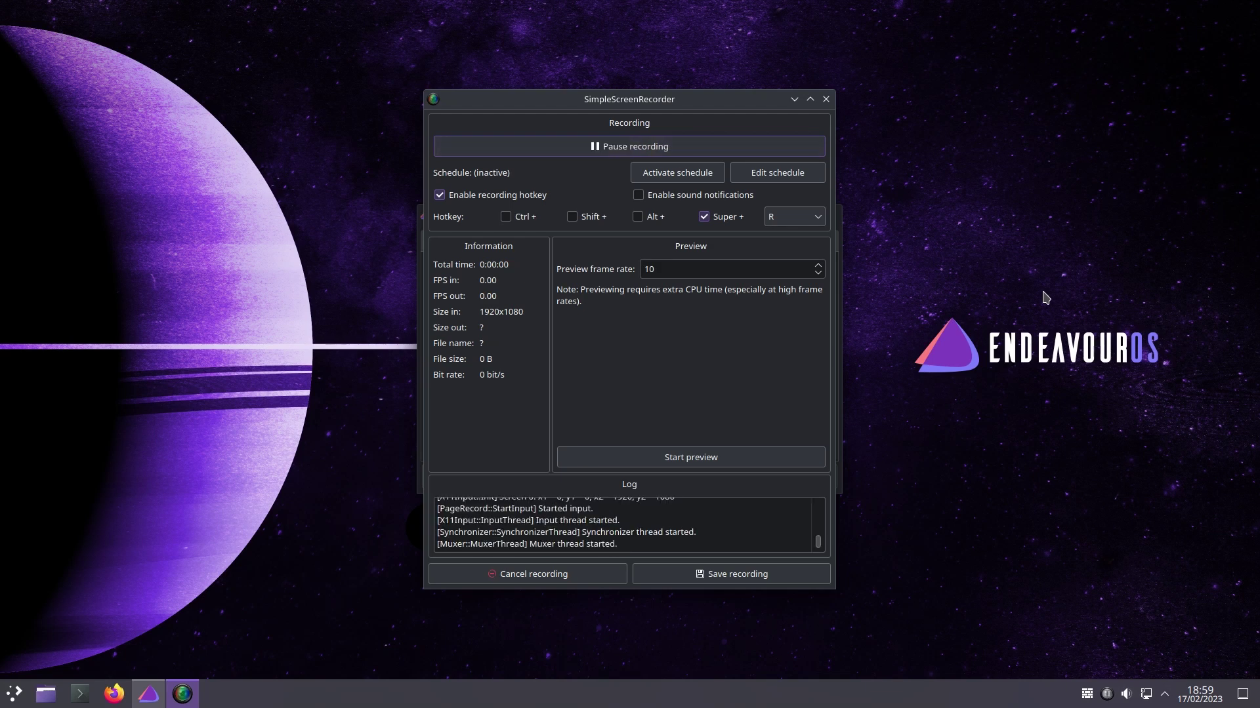